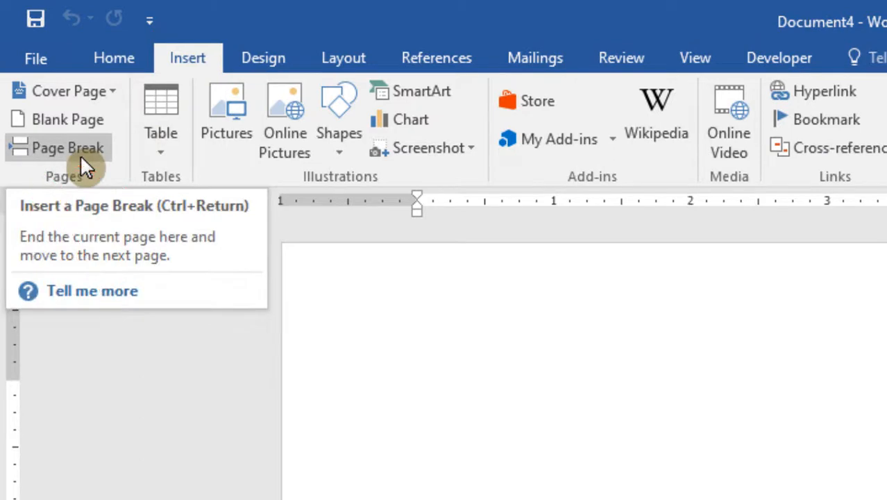
- Insert a page break in the blank document and apply landscape orientation from this point forward on the new page
{"action": "left_click", "coordinate": [79, 155]}
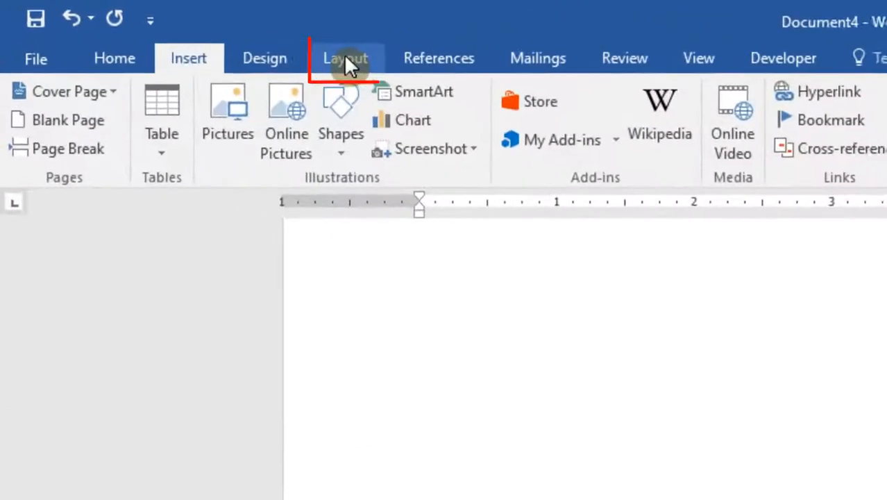
{"action": "left_click", "coordinate": [181, 31]}
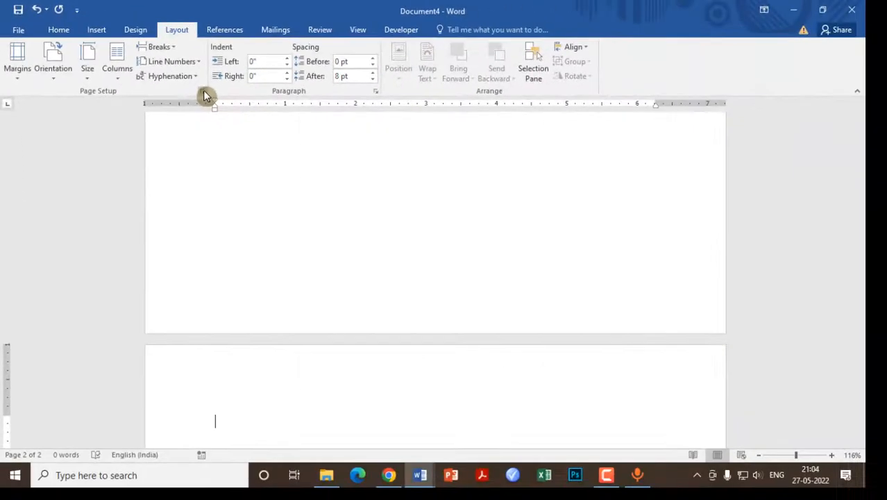
{"action": "left_click", "coordinate": [271, 125]}
{"action": "left_click", "coordinate": [500, 249]}
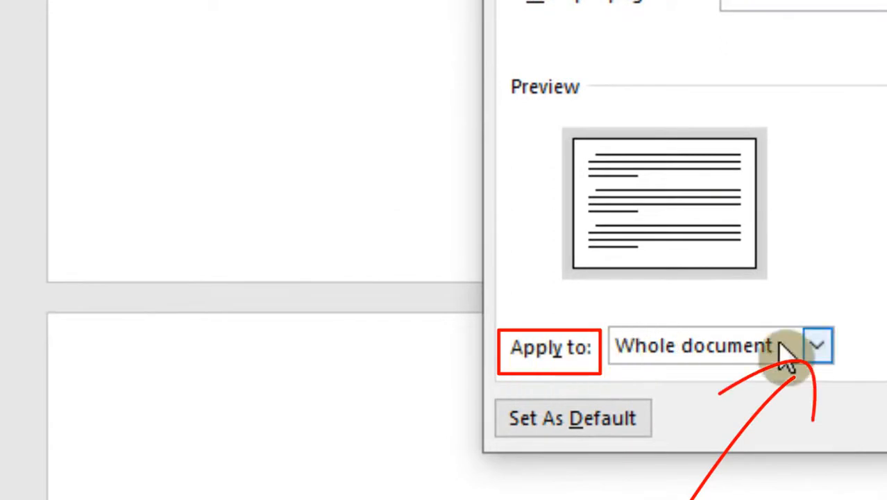
{"action": "left_click", "coordinate": [817, 345]}
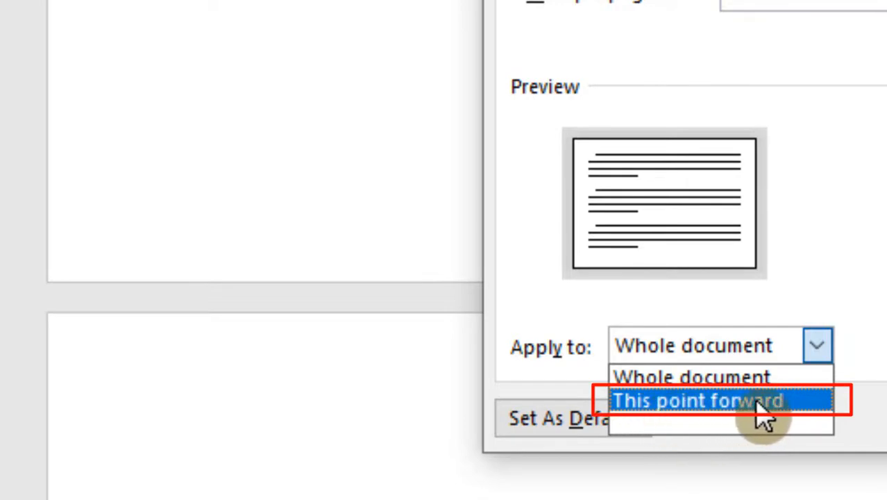
{"action": "left_click", "coordinate": [783, 403]}
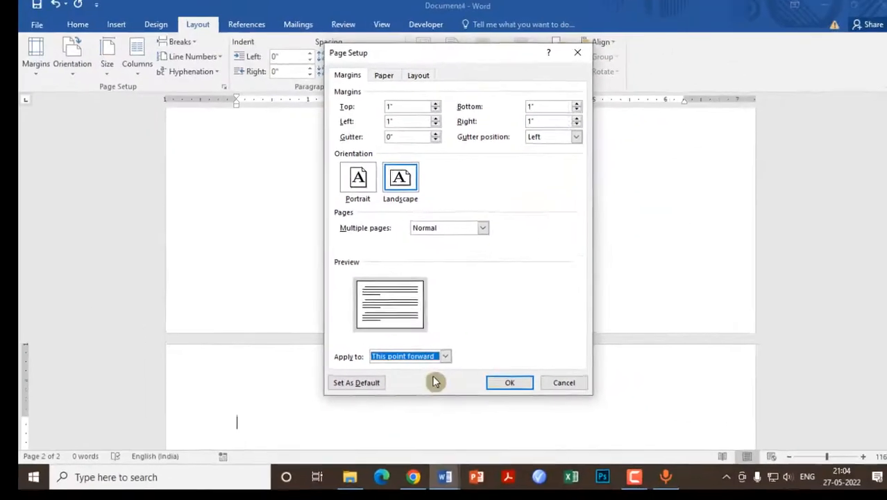
{"action": "left_click", "coordinate": [504, 383]}
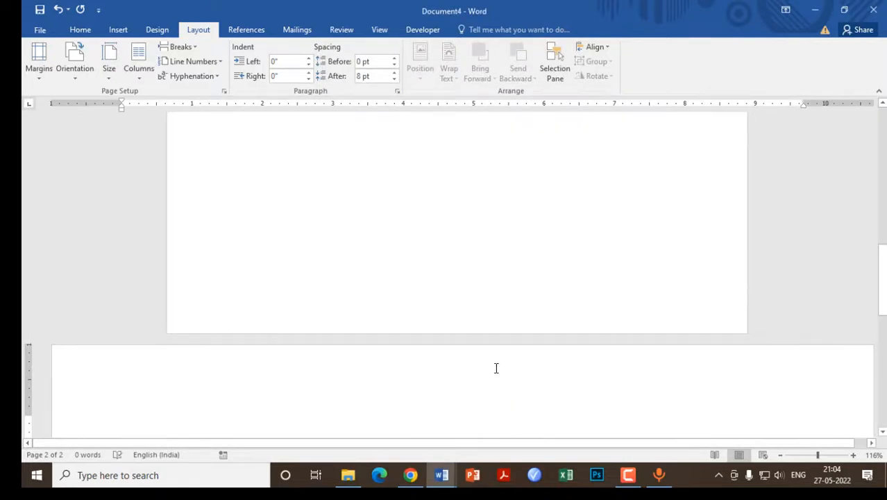
- Insert another page break on the landscape page to start a third page
{"action": "scroll", "coordinate": [496, 368], "scroll_direction": "down", "scroll_amount": 4}
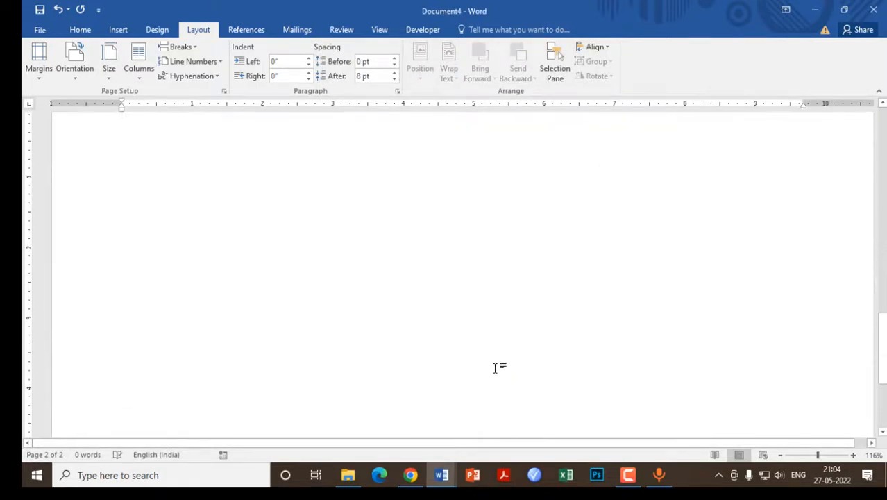
{"action": "scroll", "coordinate": [495, 367], "scroll_direction": "up", "scroll_amount": 3}
{"action": "scroll", "coordinate": [495, 368], "scroll_direction": "down", "scroll_amount": 5}
{"action": "scroll", "coordinate": [495, 368], "scroll_direction": "down", "scroll_amount": 2}
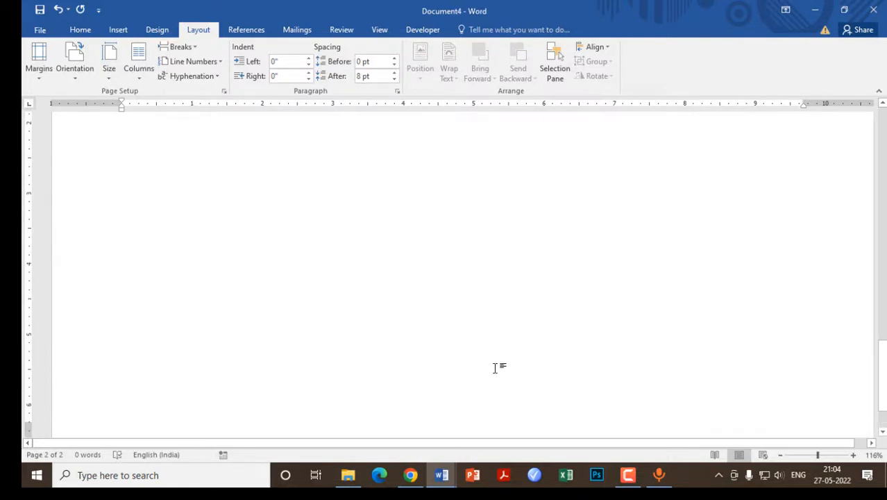
{"action": "scroll", "coordinate": [495, 368], "scroll_direction": "up", "scroll_amount": 3}
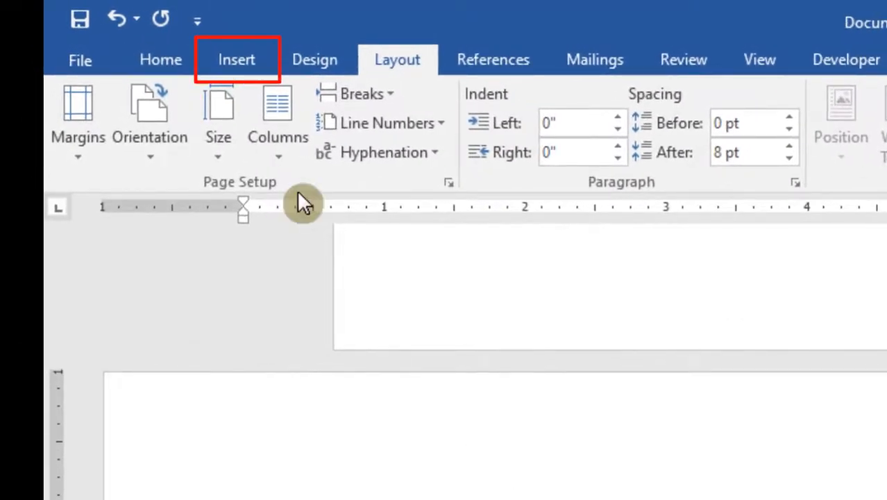
{"action": "left_click", "coordinate": [239, 58]}
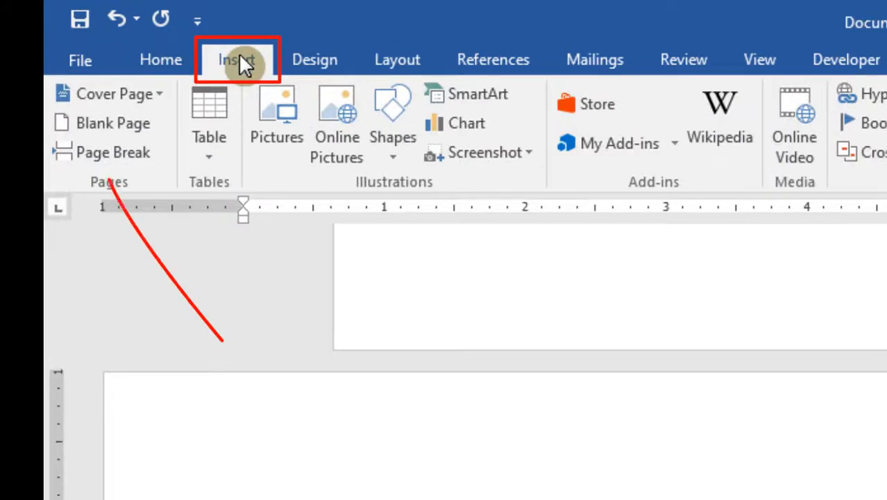
{"action": "left_click", "coordinate": [119, 156]}
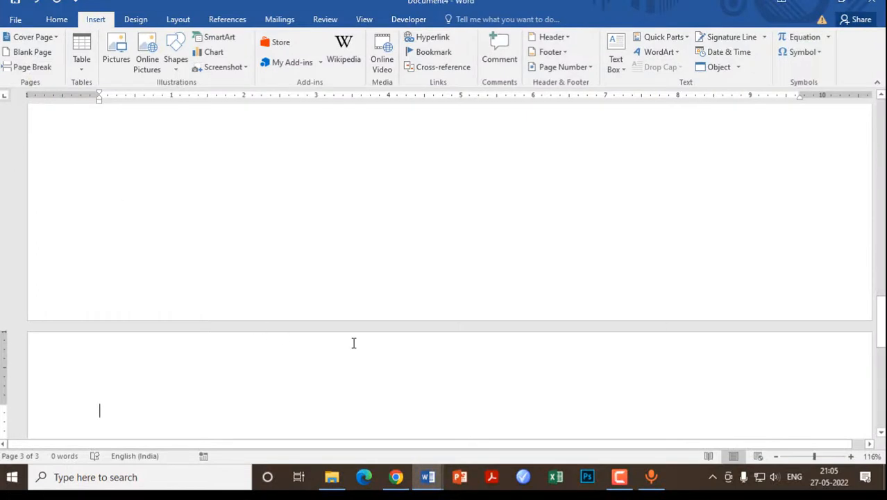
- Set the third page to portrait orientation, applied from this point forward
{"action": "scroll", "coordinate": [353, 342], "scroll_direction": "down", "scroll_amount": 3}
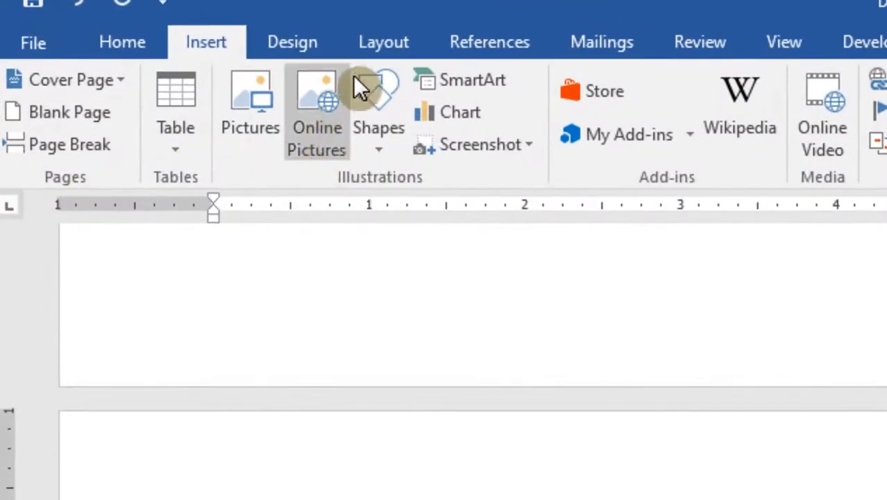
{"action": "left_click", "coordinate": [381, 46]}
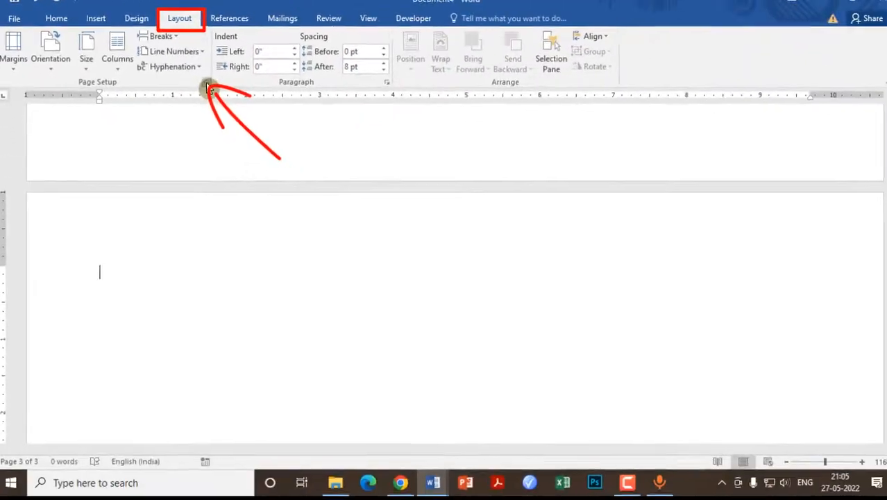
{"action": "left_click", "coordinate": [351, 141]}
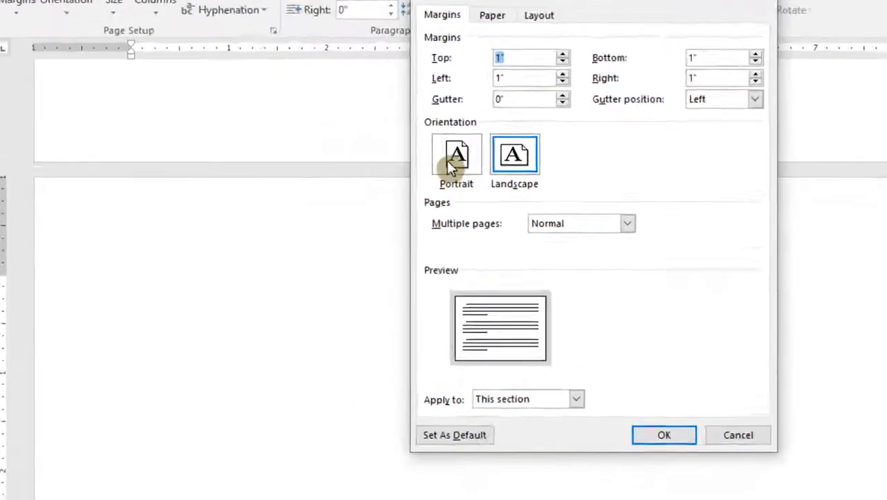
{"action": "left_click", "coordinate": [335, 180]}
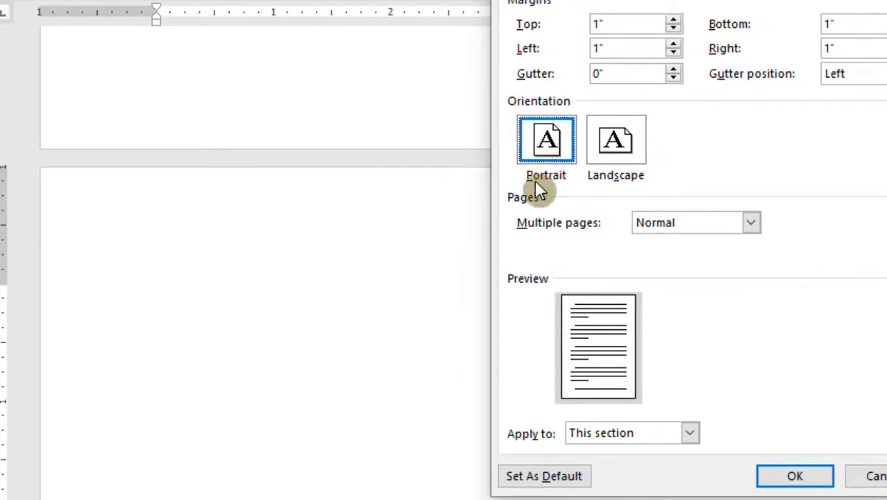
{"action": "left_click", "coordinate": [689, 434]}
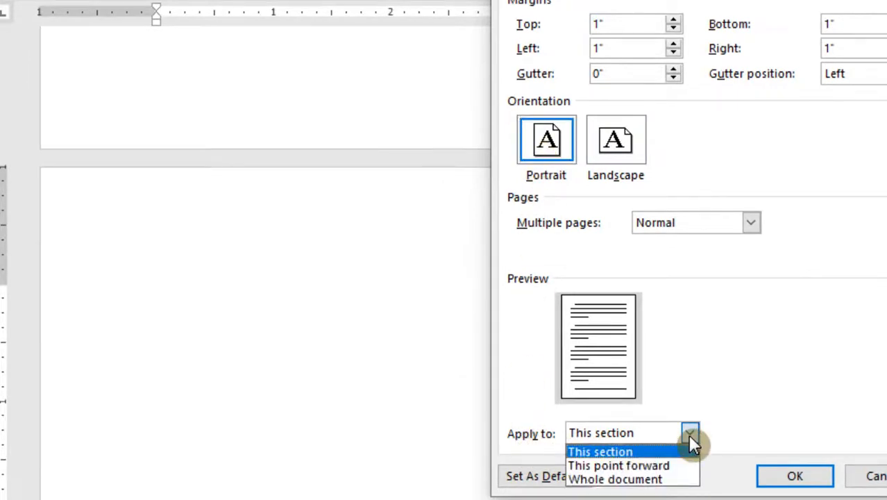
{"action": "left_click", "coordinate": [645, 467]}
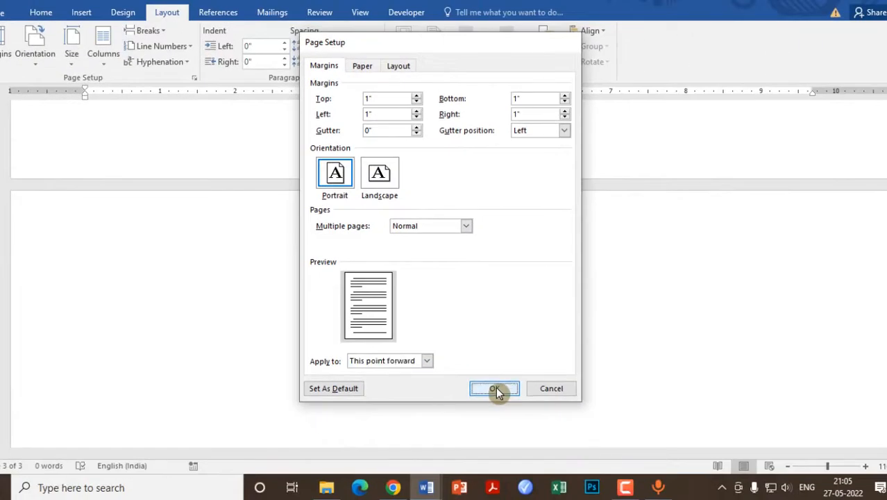
{"action": "left_click", "coordinate": [786, 478]}
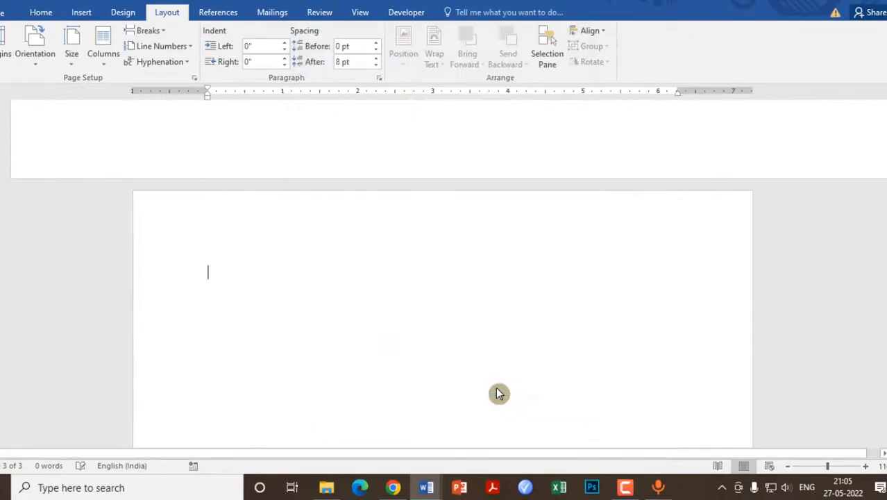
- Check the orientation of the pages in the print preview and return to the document
{"action": "scroll", "coordinate": [500, 304], "scroll_direction": "up", "scroll_amount": 6}
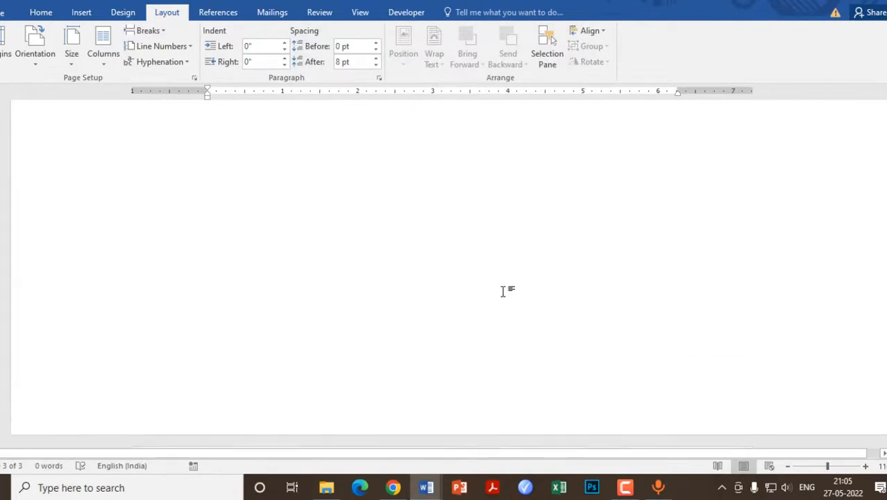
{"action": "left_click", "coordinate": [3, 11]}
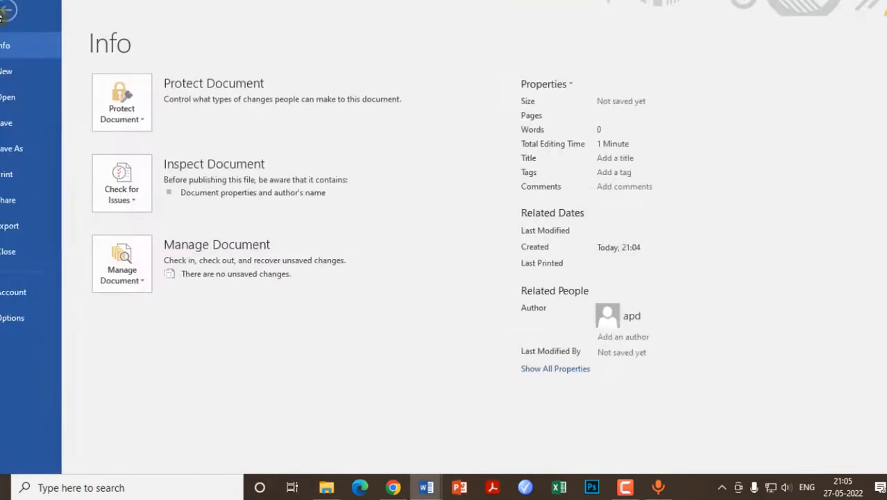
{"action": "left_click", "coordinate": [8, 173]}
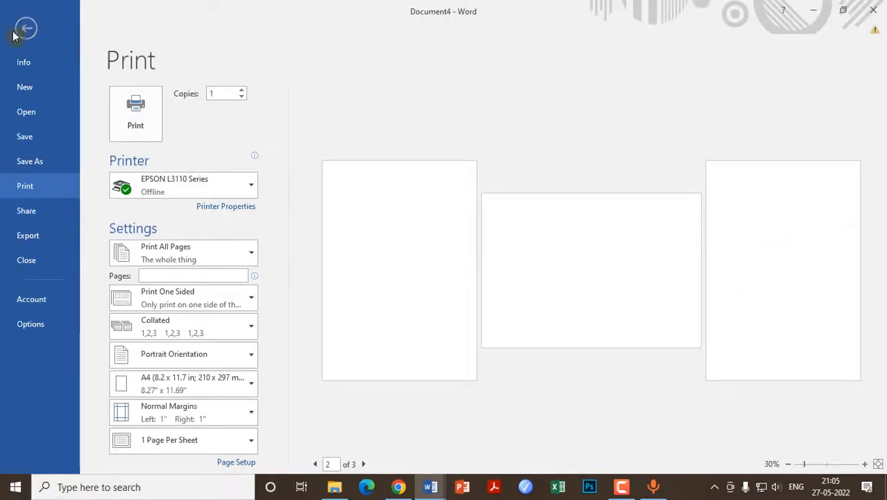
{"action": "left_click", "coordinate": [25, 31]}
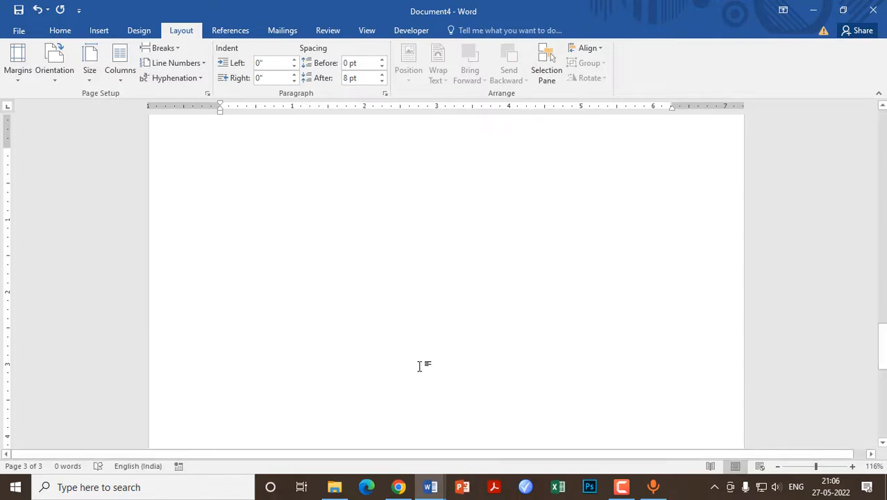
- Switch to the "Origin of Computer merge" document and insert a page break before the "History of Network Technology" heading
{"action": "mouse_move", "coordinate": [430, 487]}
{"action": "left_click", "coordinate": [381, 395]}
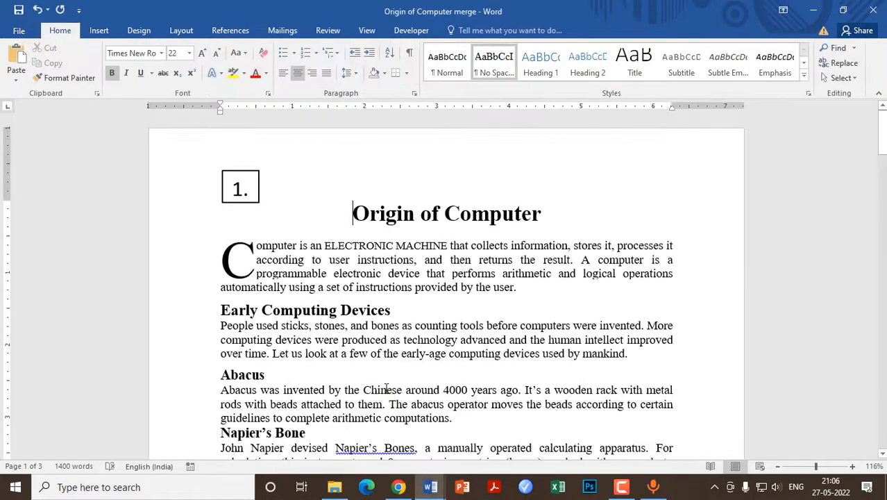
{"action": "scroll", "coordinate": [399, 327], "scroll_direction": "down", "scroll_amount": 20}
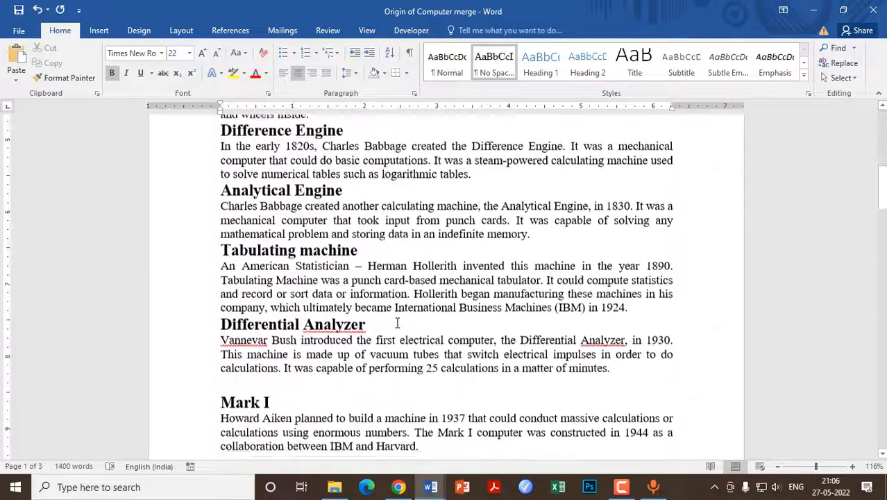
{"action": "scroll", "coordinate": [399, 323], "scroll_direction": "down", "scroll_amount": 13}
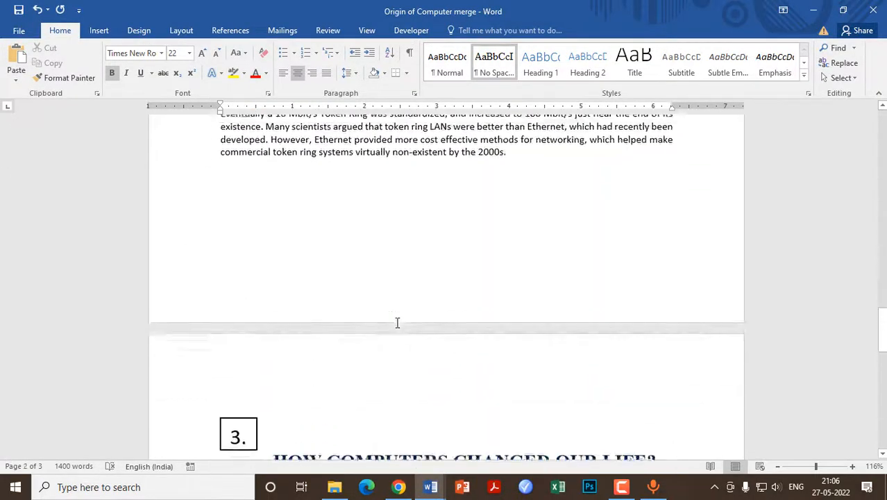
{"action": "scroll", "coordinate": [398, 323], "scroll_direction": "up", "scroll_amount": 6}
{"action": "scroll", "coordinate": [399, 322], "scroll_direction": "up", "scroll_amount": 10}
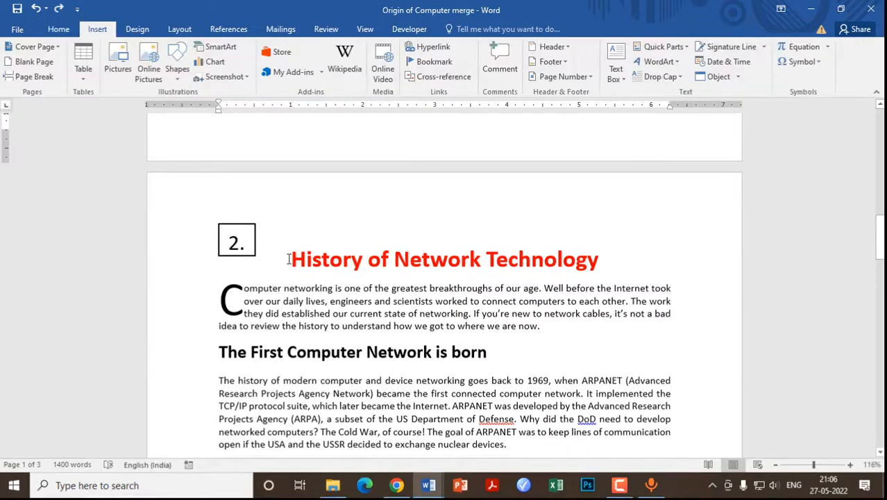
{"action": "left_click", "coordinate": [291, 258]}
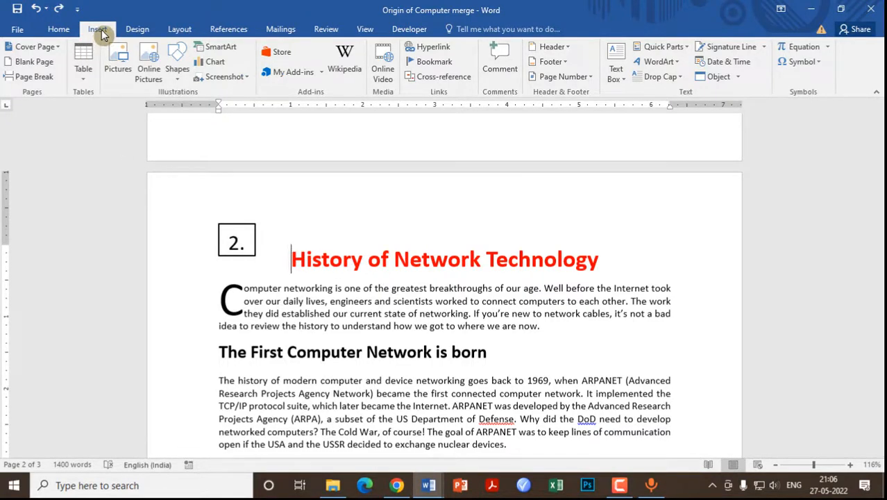
{"action": "left_click", "coordinate": [28, 78]}
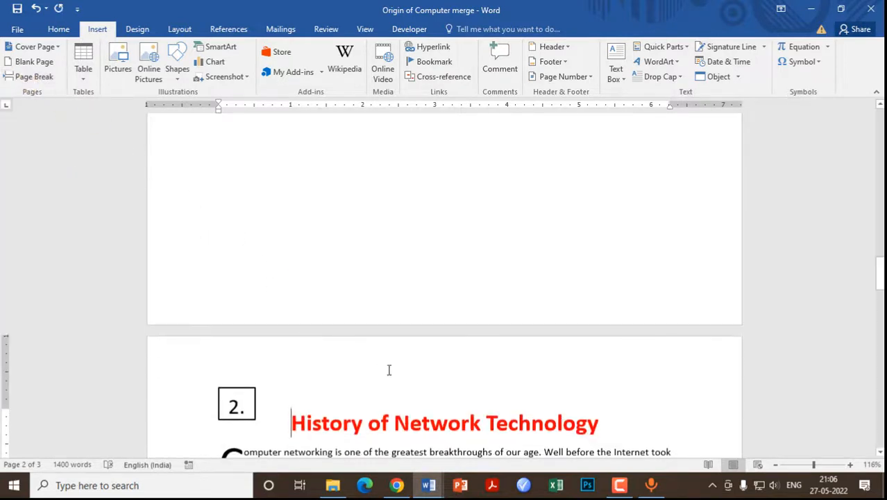
- Set the "History of Network Technology" section, through its last paragraph on the Token Ring, to landscape orientation, applied to the selected text only
{"action": "scroll", "coordinate": [406, 261], "scroll_direction": "up", "scroll_amount": 3}
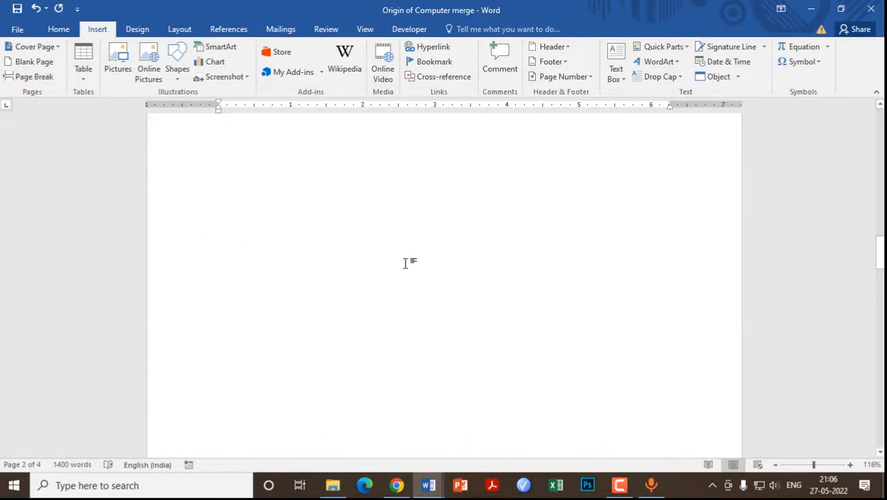
{"action": "scroll", "coordinate": [406, 260], "scroll_direction": "down", "scroll_amount": 5}
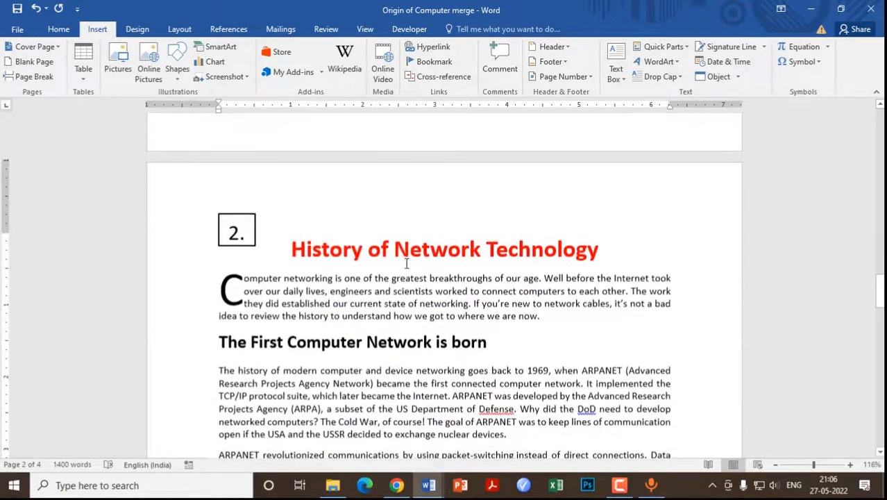
{"action": "scroll", "coordinate": [407, 261], "scroll_direction": "up", "scroll_amount": 5}
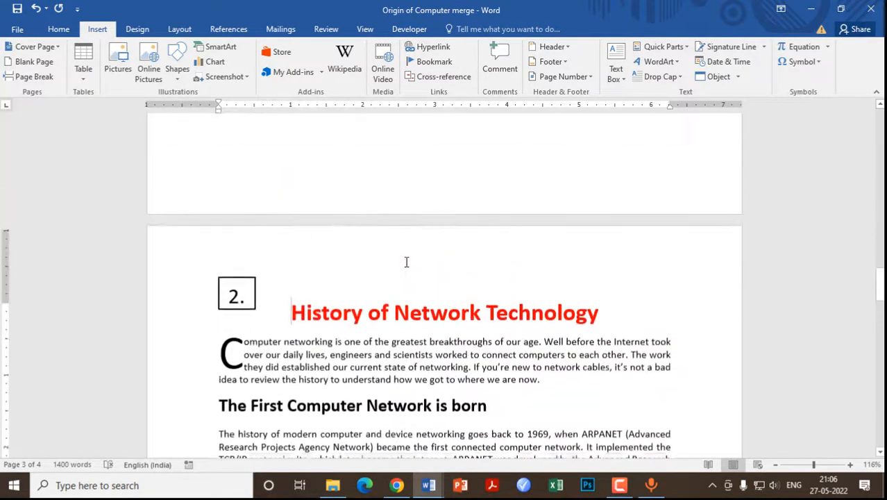
{"action": "scroll", "coordinate": [405, 255], "scroll_direction": "down", "scroll_amount": 5}
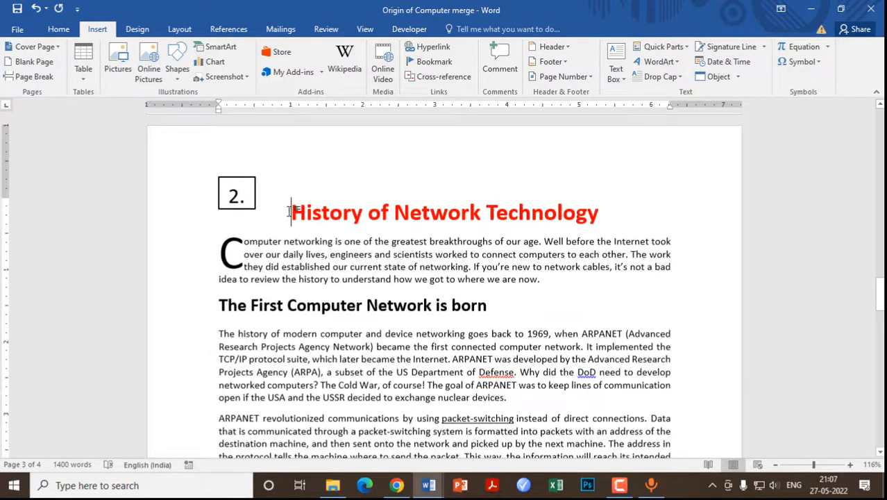
{"action": "left_click_drag", "start_coordinate": [290, 211], "coordinate": [512, 366]}
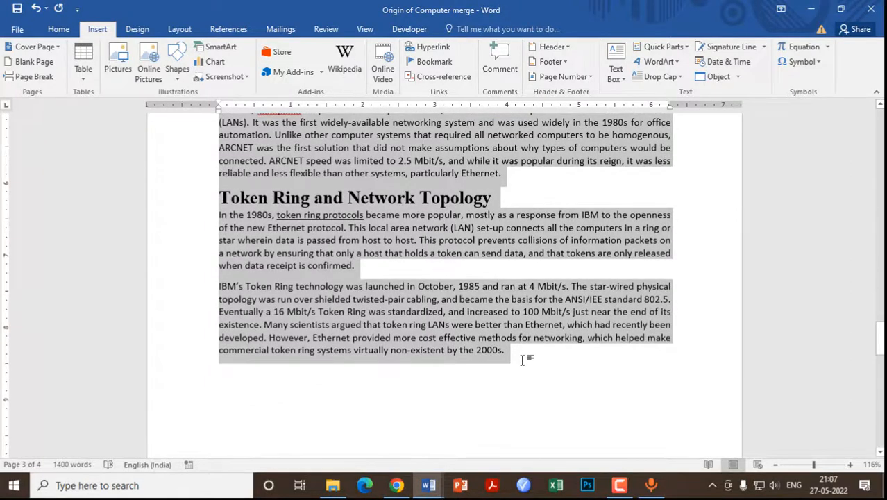
{"action": "left_click", "coordinate": [183, 29]}
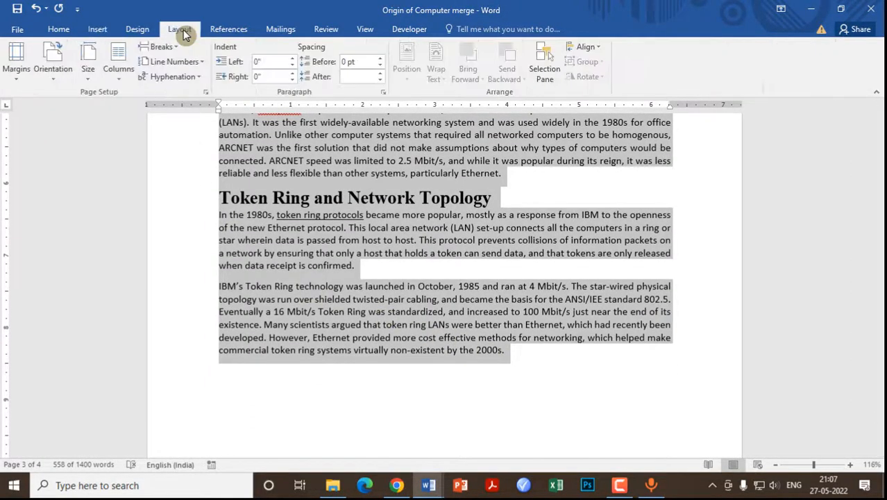
{"action": "left_click", "coordinate": [206, 91]}
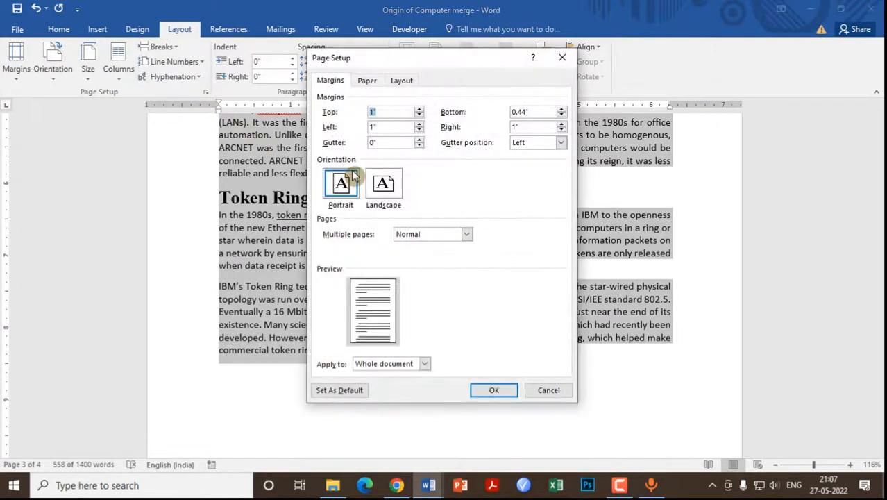
{"action": "left_click", "coordinate": [389, 190]}
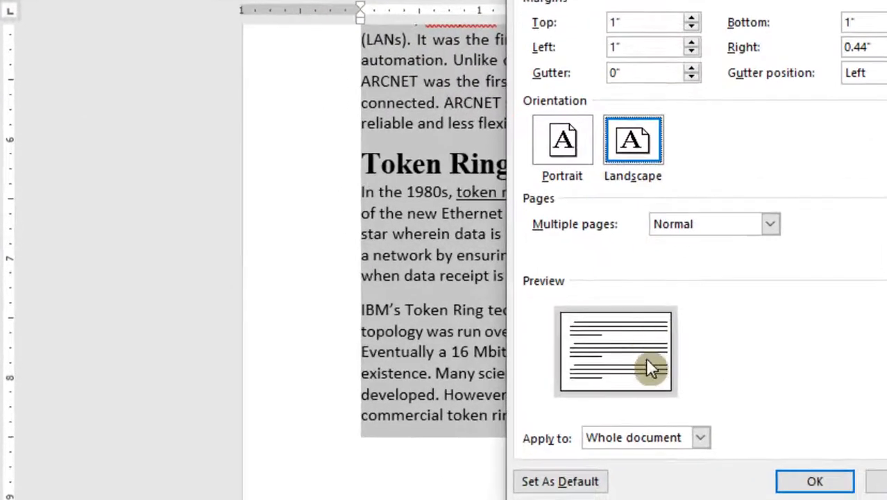
{"action": "left_click", "coordinate": [698, 439]}
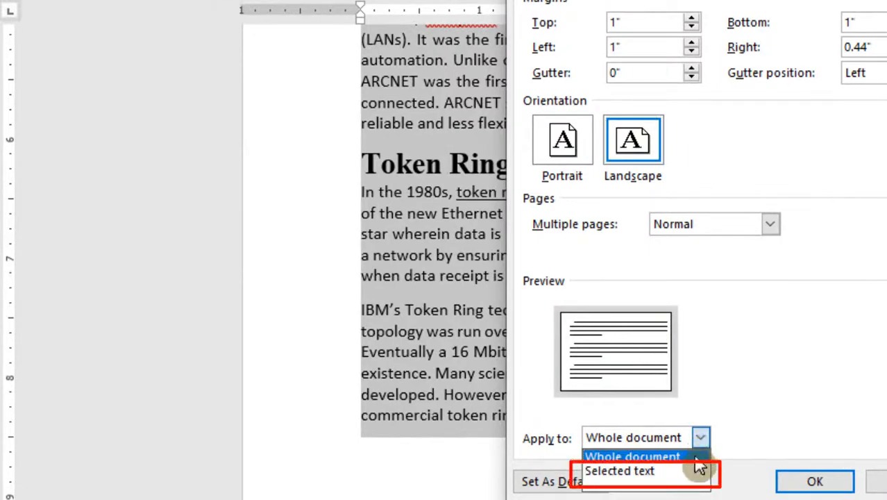
{"action": "left_click", "coordinate": [628, 472]}
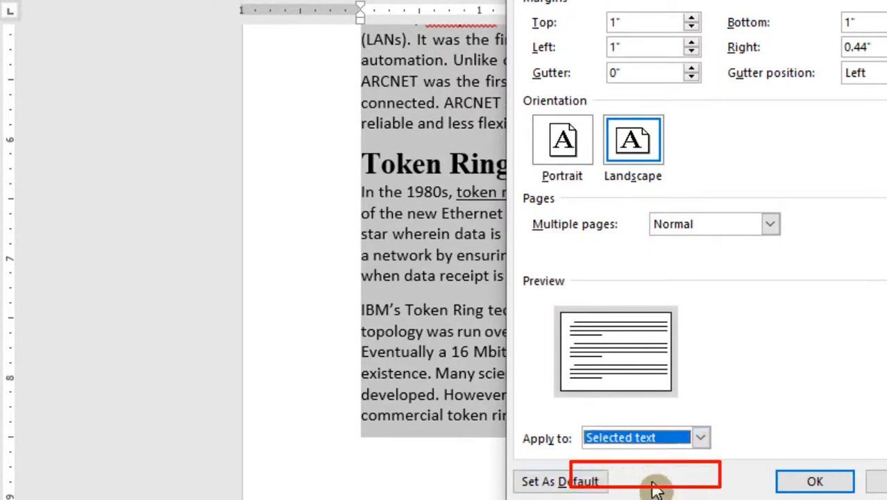
{"action": "left_click", "coordinate": [815, 481]}
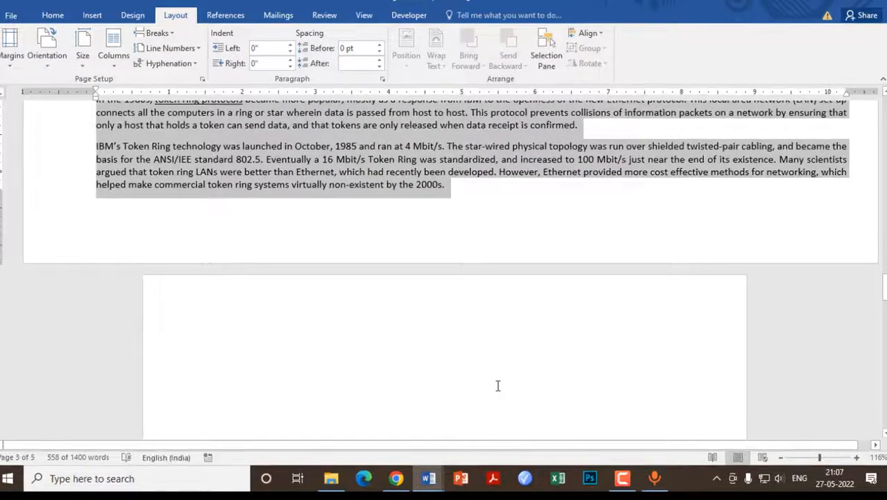
- Delete the empty line above the "HOW COMPUTERS CHANGED OUR LIFE?" heading on the page after the landscape section
{"action": "scroll", "coordinate": [496, 385], "scroll_direction": "down", "scroll_amount": 5}
{"action": "scroll", "coordinate": [496, 386], "scroll_direction": "up", "scroll_amount": 5}
{"action": "left_click", "coordinate": [466, 331]}
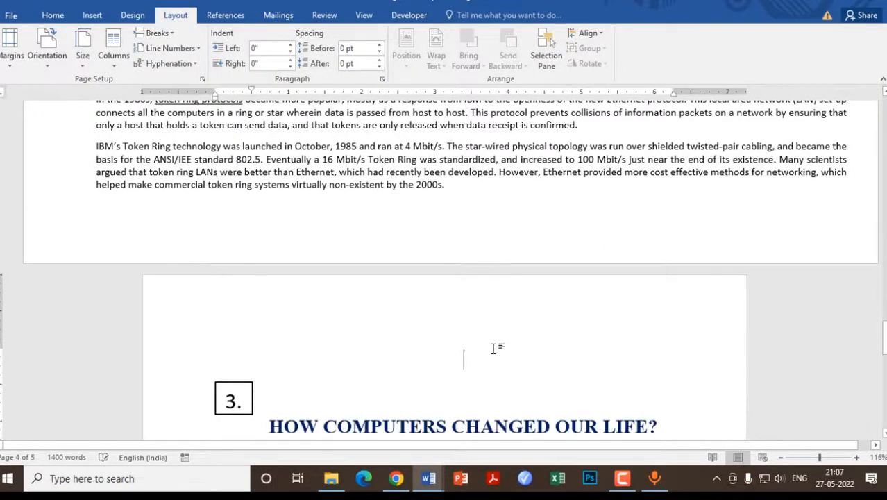
{"action": "key", "text": "Delete"}
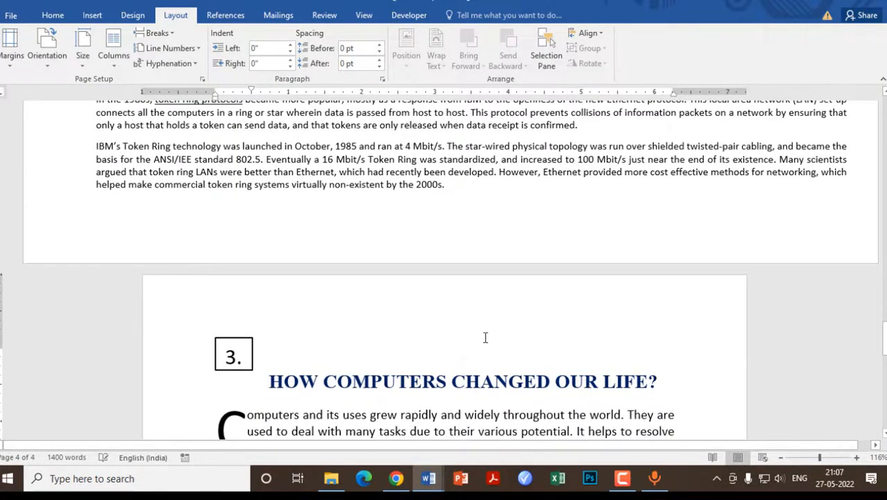
- Remove the blank page before the landscape "History of Network Technology" section and open the print preview
{"action": "scroll", "coordinate": [444, 200], "scroll_direction": "up", "scroll_amount": 20}
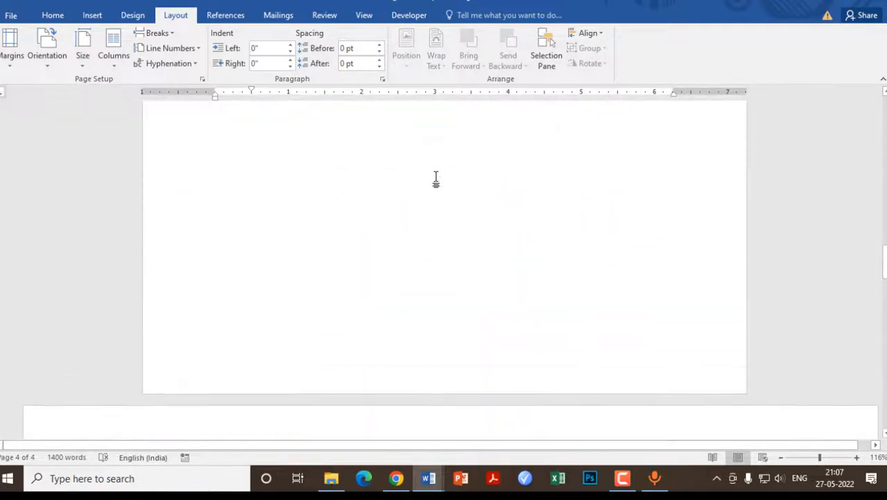
{"action": "scroll", "coordinate": [436, 179], "scroll_direction": "up", "scroll_amount": 10}
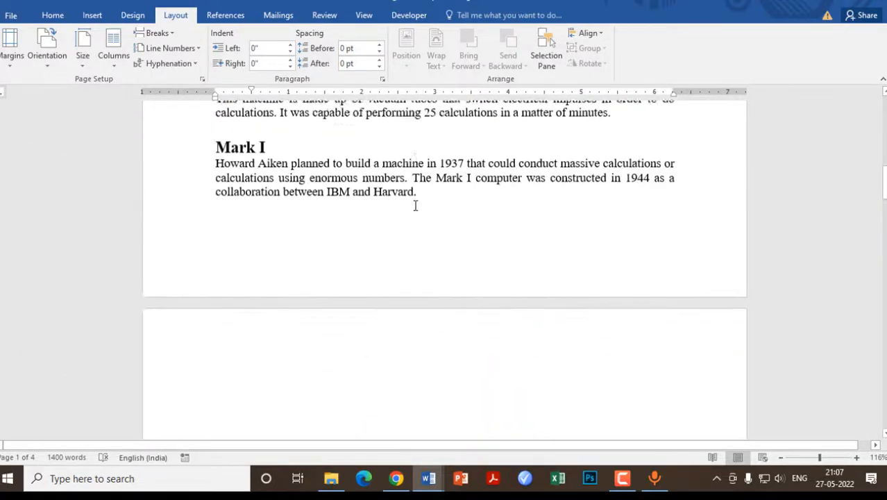
{"action": "scroll", "coordinate": [406, 208], "scroll_direction": "down", "scroll_amount": 3}
{"action": "left_click", "coordinate": [374, 222]}
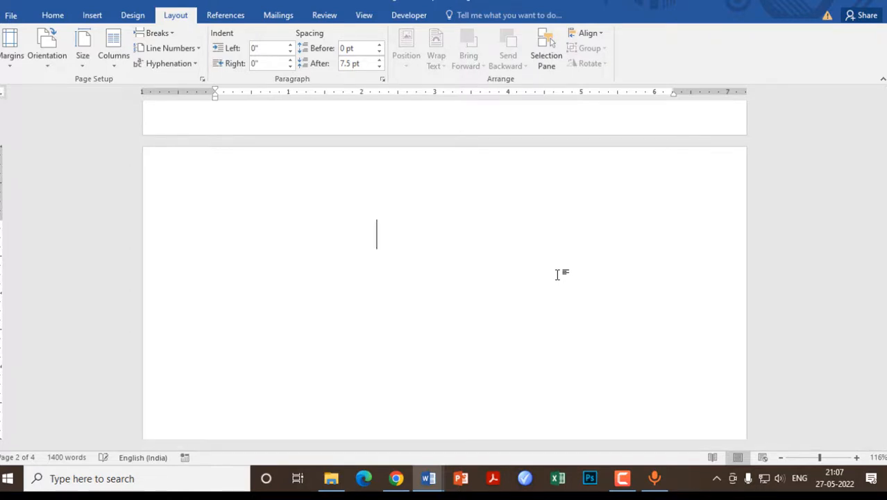
{"action": "left_click", "coordinate": [557, 275]}
{"action": "key", "text": "BackSpace"}
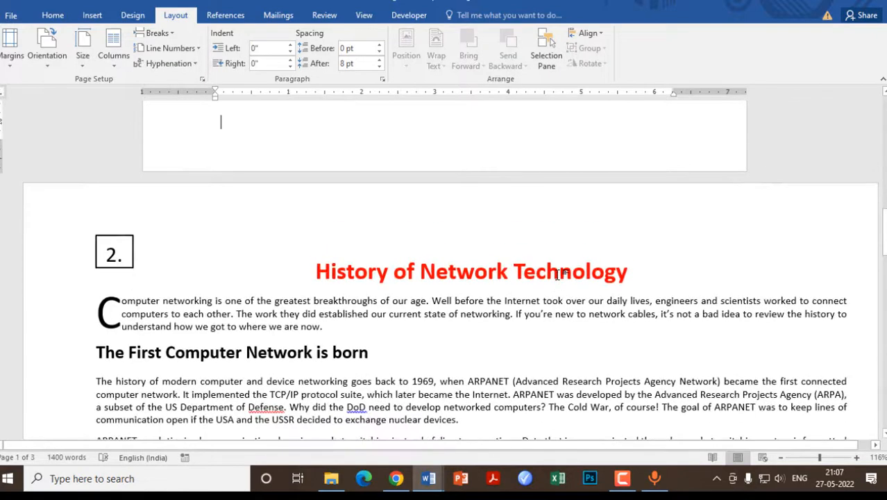
{"action": "key", "text": "ctrl+p"}
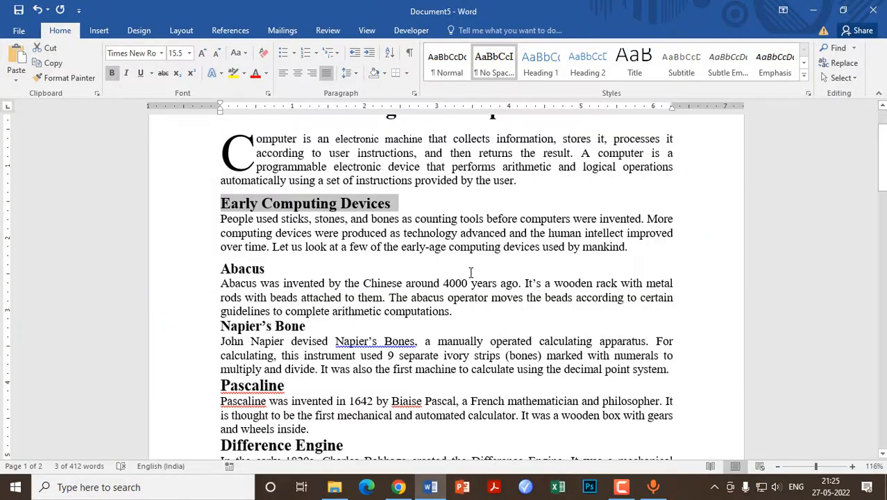
- Select only the headings from "Early Computing Devices" through "Mark I" in Document5 together, without their body text, and copy them
{"action": "left_click", "coordinate": [414, 269]}
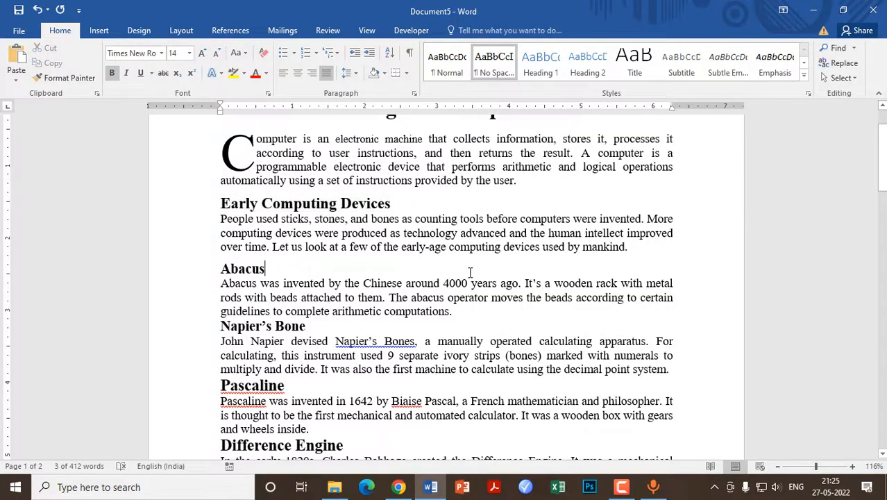
{"action": "left_click_drag", "start_coordinate": [220, 202], "coordinate": [386, 206]}
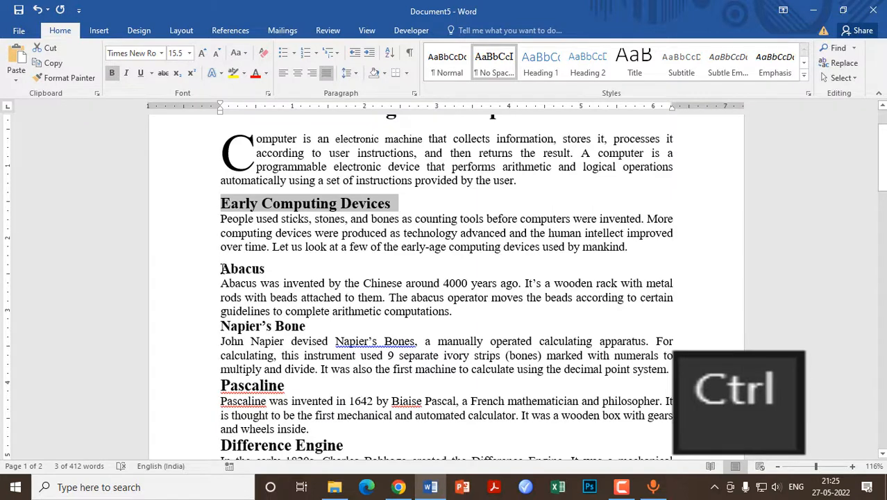
{"action": "left_click_drag", "start_coordinate": [221, 268], "coordinate": [271, 269]}
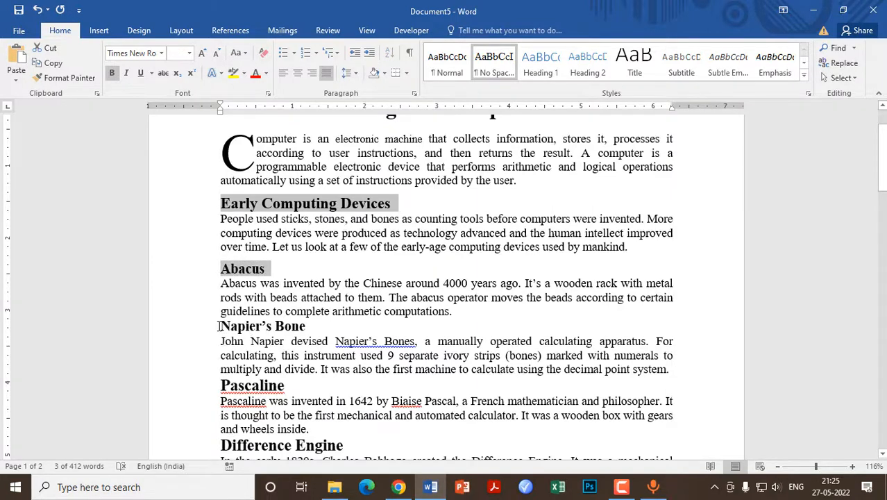
{"action": "left_click_drag", "start_coordinate": [220, 326], "coordinate": [308, 327]}
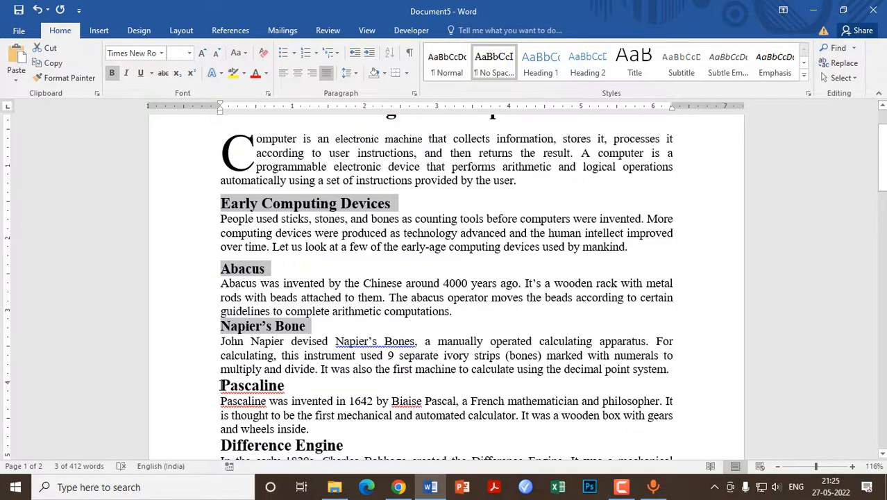
{"action": "left_click_drag", "start_coordinate": [221, 385], "coordinate": [290, 386]}
{"action": "scroll", "coordinate": [423, 414], "scroll_direction": "down", "scroll_amount": 4}
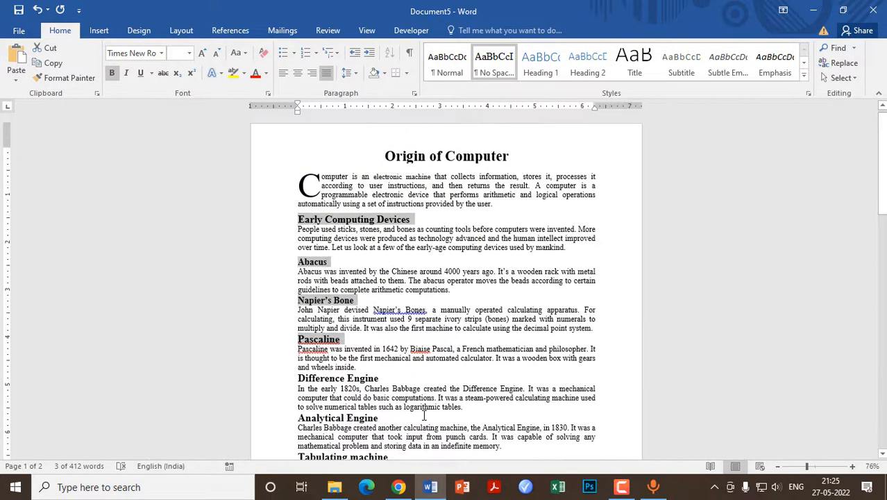
{"action": "scroll", "coordinate": [423, 414], "scroll_direction": "up", "scroll_amount": 4}
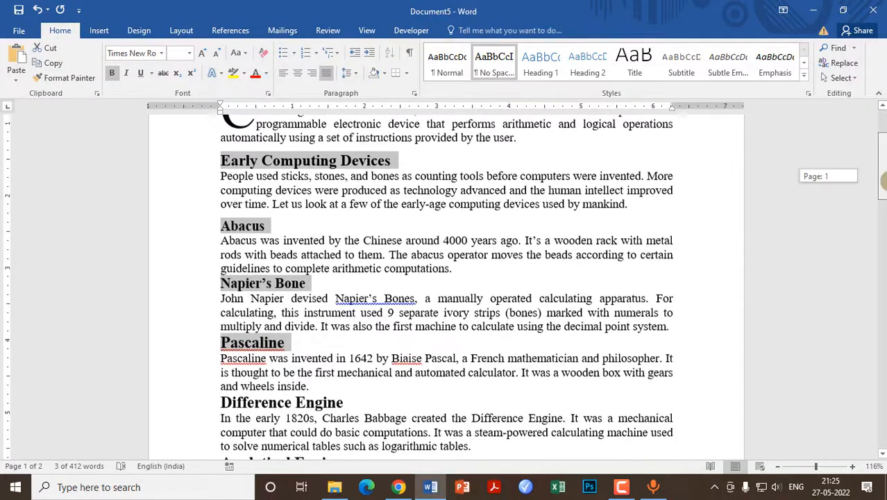
{"action": "left_click_drag", "start_coordinate": [882, 179], "coordinate": [882, 231]}
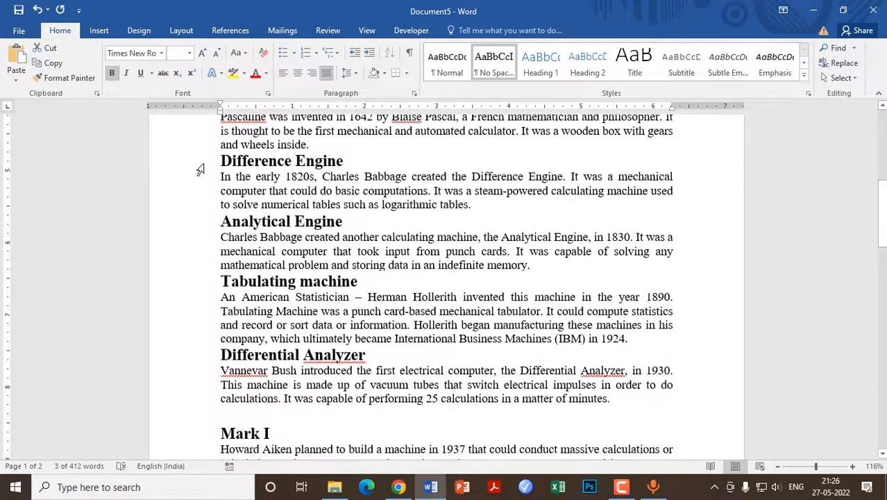
{"action": "left_click_drag", "start_coordinate": [221, 161], "coordinate": [340, 169]}
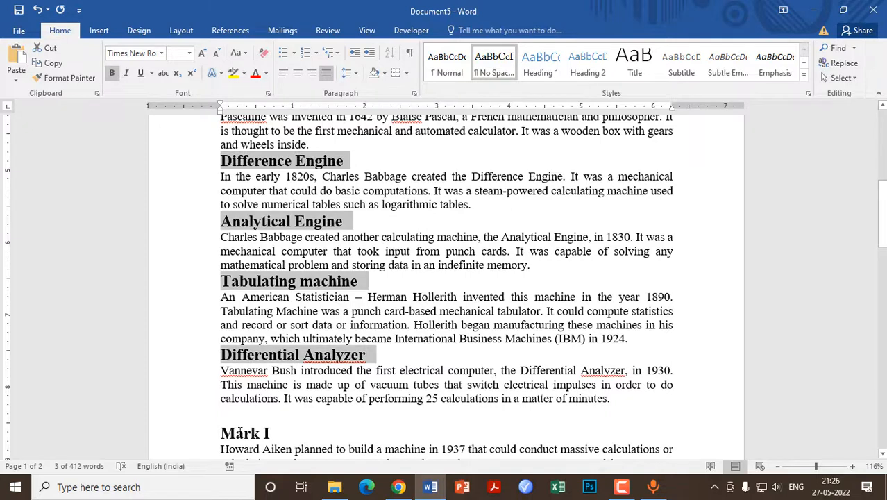
{"action": "left_click_drag", "start_coordinate": [223, 431], "coordinate": [275, 430]}
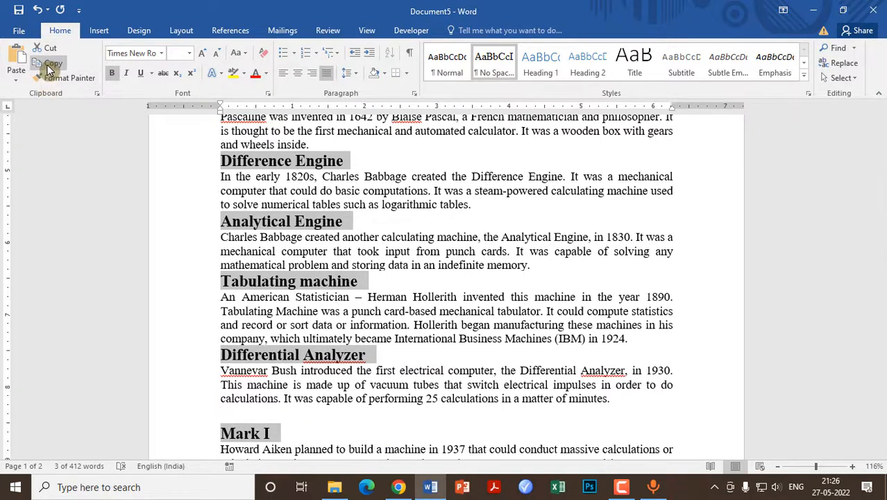
{"action": "key", "text": "ctrl+c"}
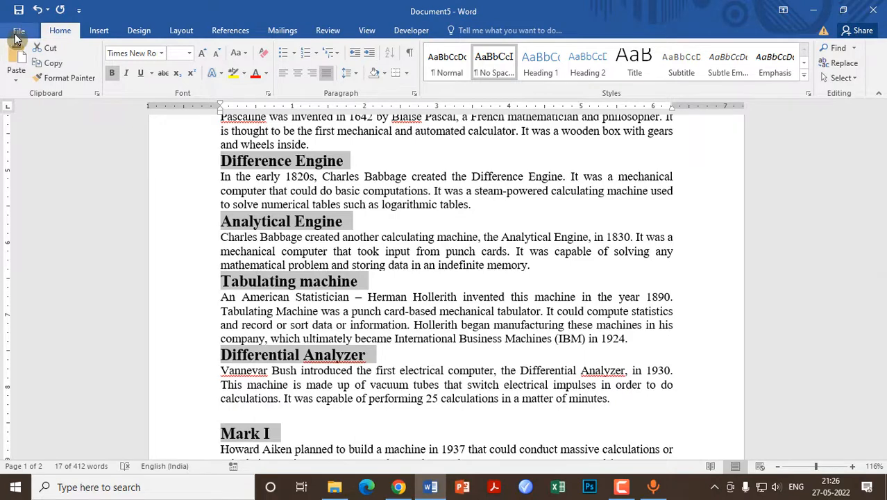
- Create a new blank document and paste the copied headings into it
{"action": "left_click", "coordinate": [18, 32]}
{"action": "left_click", "coordinate": [31, 88]}
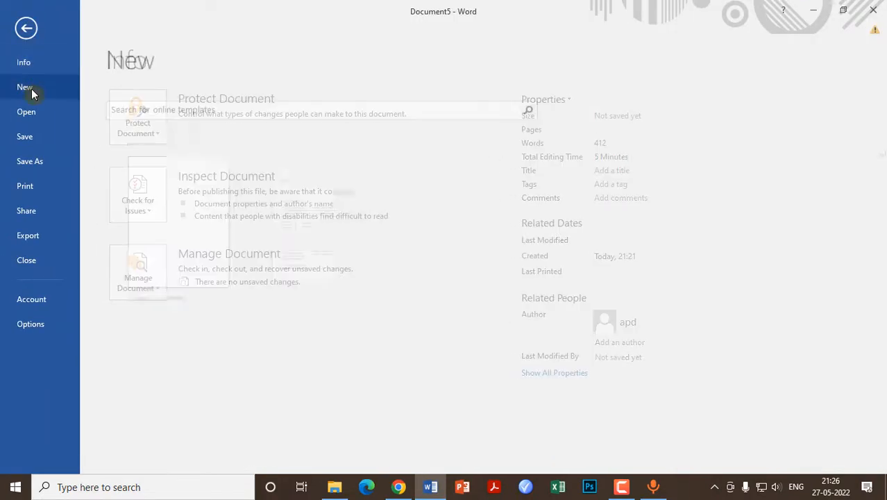
{"action": "left_click", "coordinate": [173, 190]}
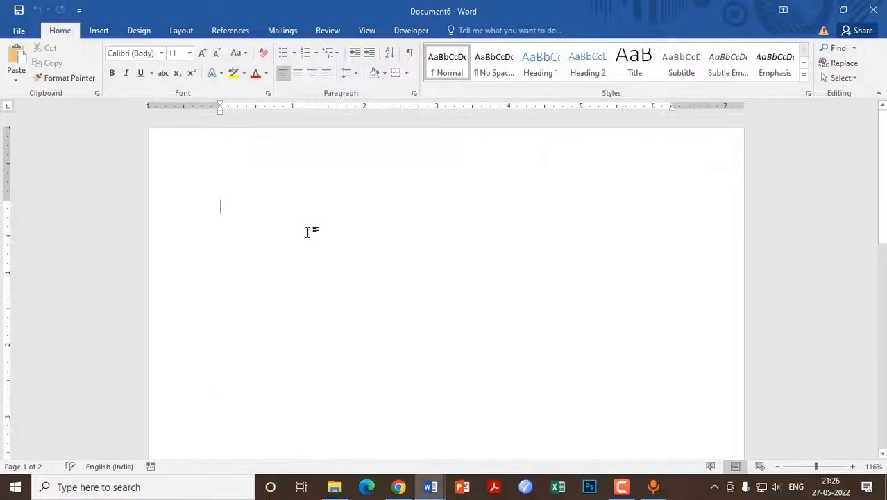
{"action": "left_click", "coordinate": [10, 61]}
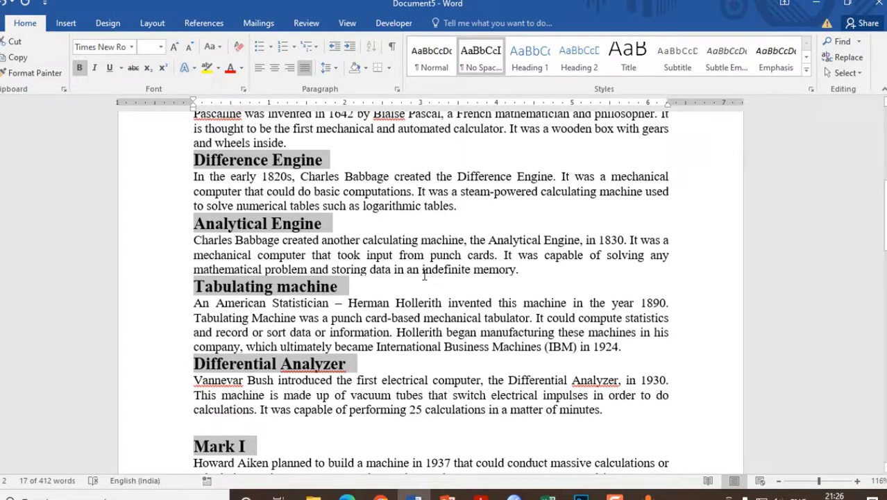
- Try changing "electronic machine" in the first paragraph of Document5 to UPPERCASE, and undo the case change
{"action": "scroll", "coordinate": [389, 231], "scroll_direction": "up", "scroll_amount": 4}
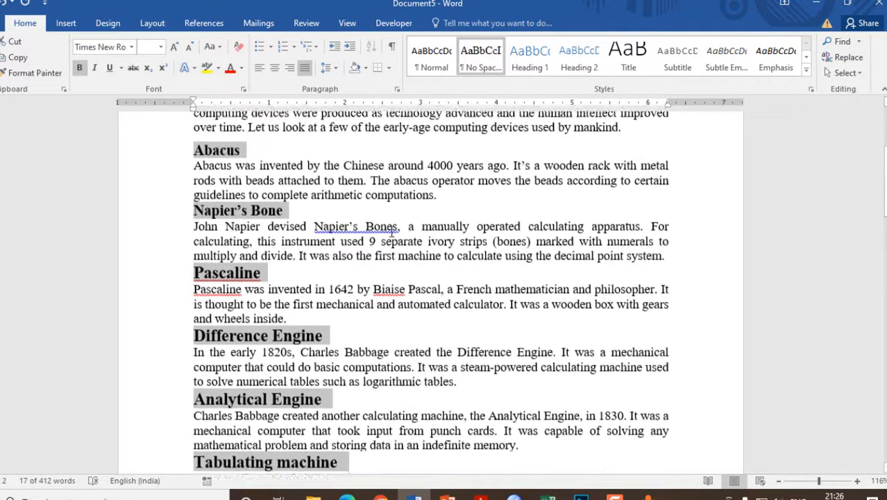
{"action": "scroll", "coordinate": [391, 231], "scroll_direction": "up", "scroll_amount": 5}
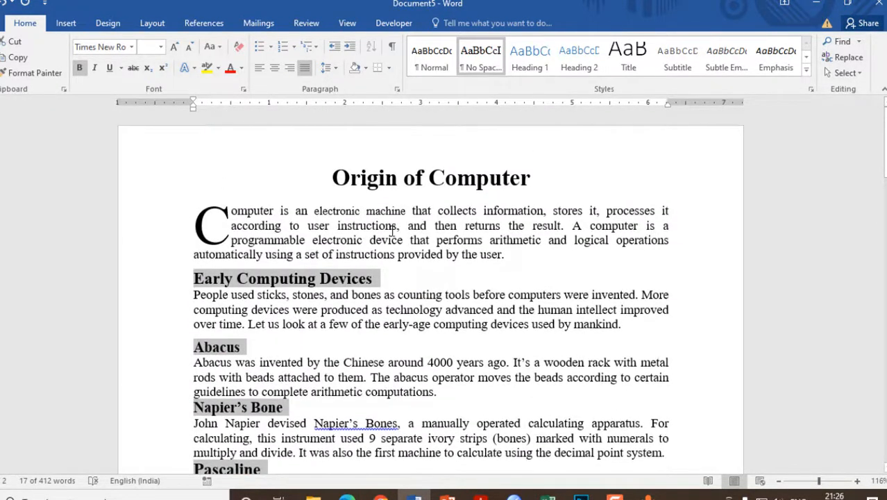
{"action": "left_click", "coordinate": [389, 260]}
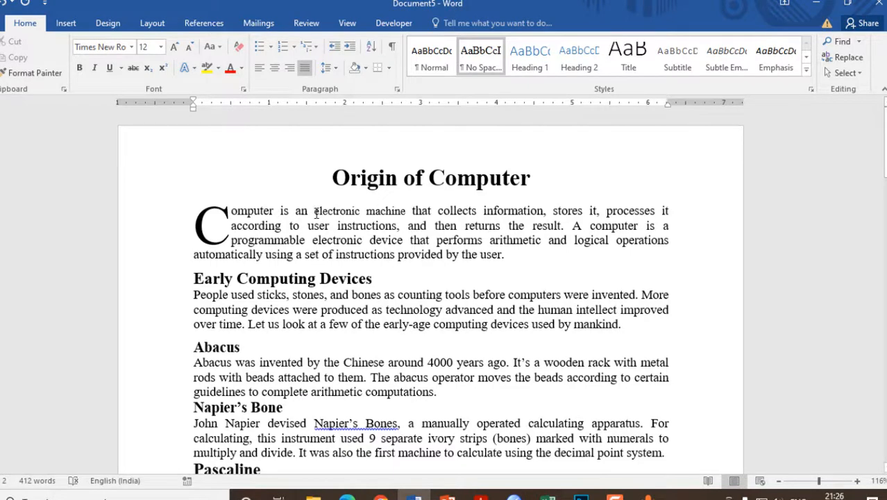
{"action": "left_click_drag", "start_coordinate": [315, 213], "coordinate": [390, 216]}
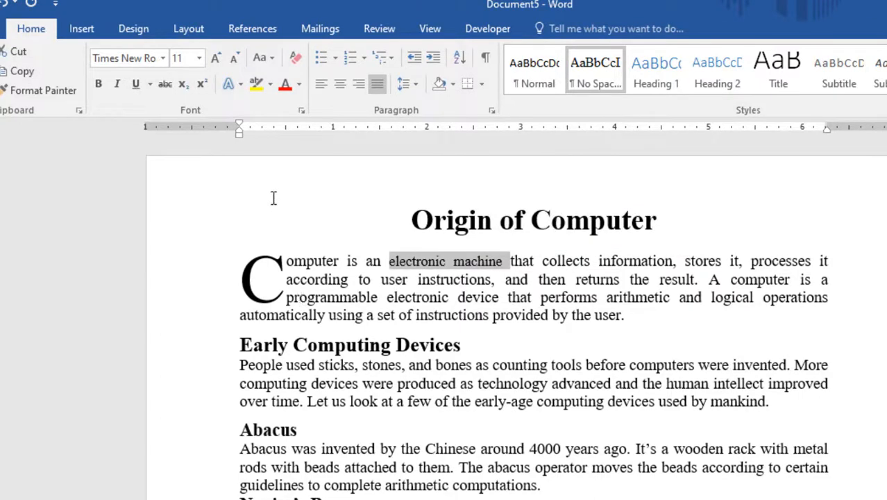
{"action": "left_click", "coordinate": [272, 57]}
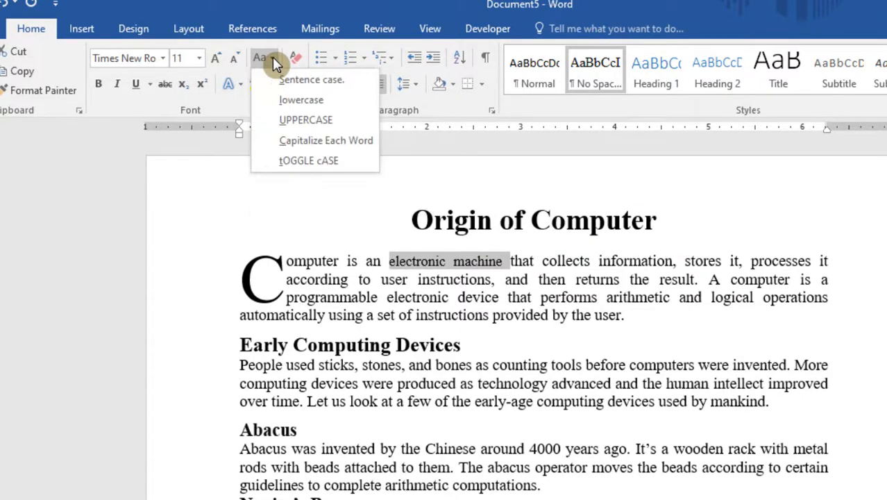
{"action": "left_click", "coordinate": [288, 122]}
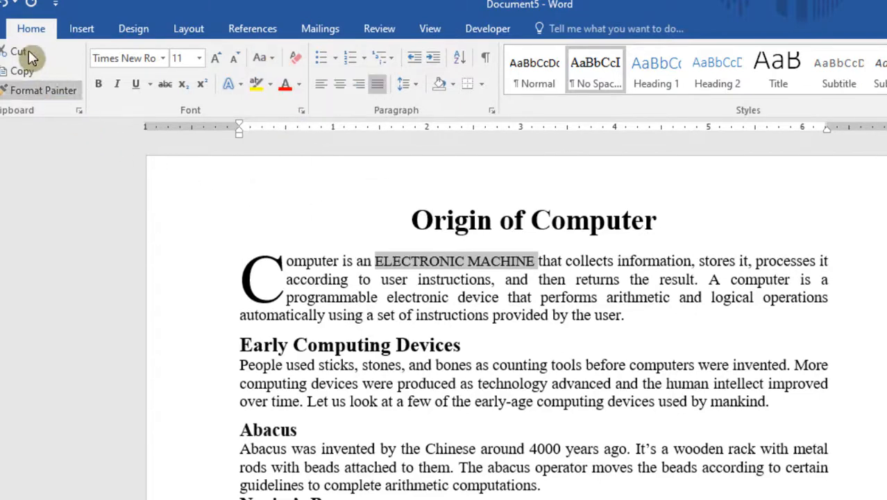
{"action": "left_click", "coordinate": [6, 4]}
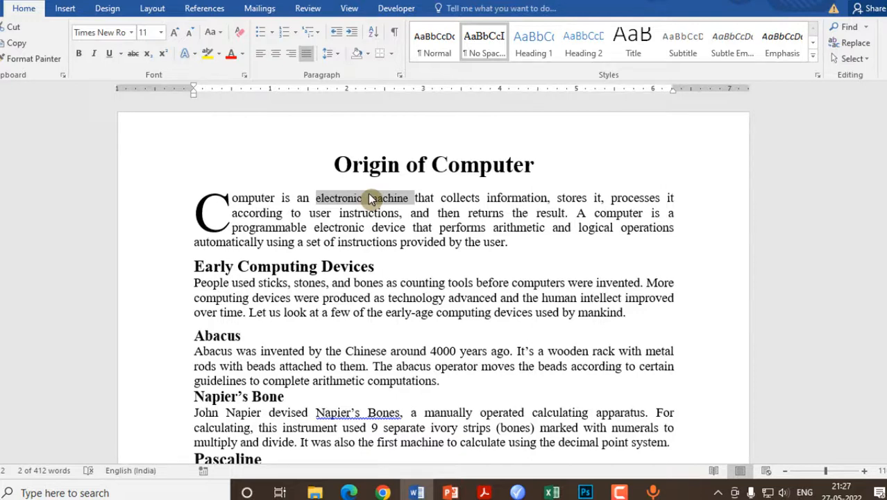
- Cycle the case of "electronic machine" in the first paragraph through Electronic Machine and ELECTRONIC MACHINE, ending on lowercase
{"action": "left_click", "coordinate": [514, 297]}
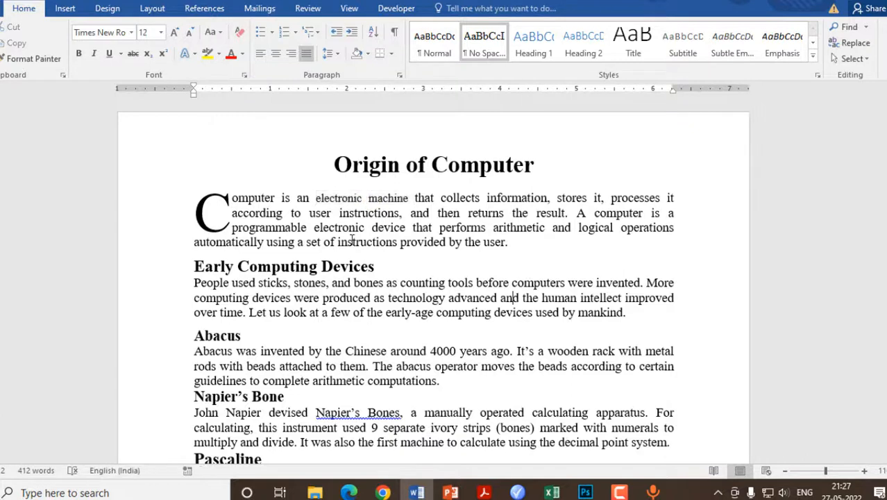
{"action": "left_click_drag", "start_coordinate": [315, 199], "coordinate": [394, 201]}
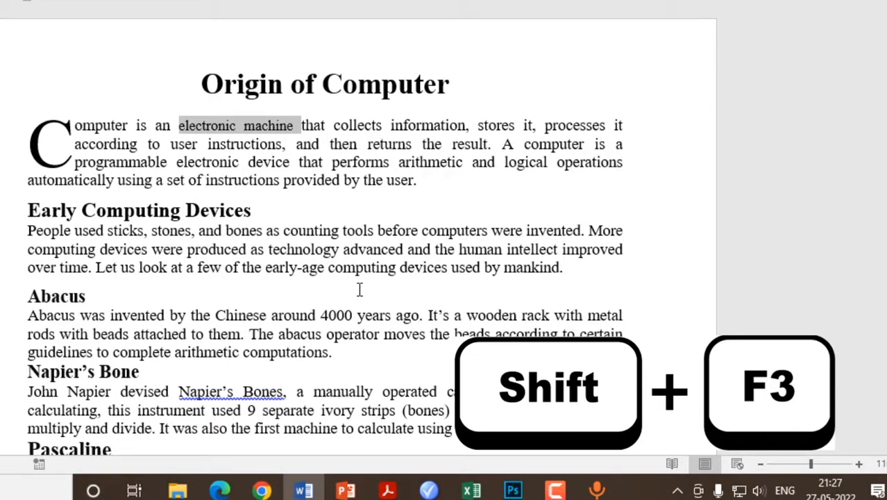
{"action": "key", "text": "shift+F3"}
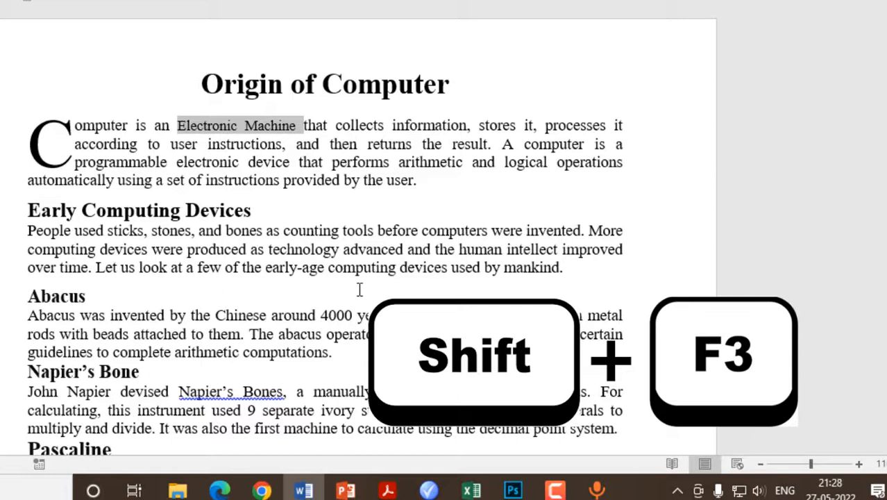
{"action": "key", "text": "shift+F3"}
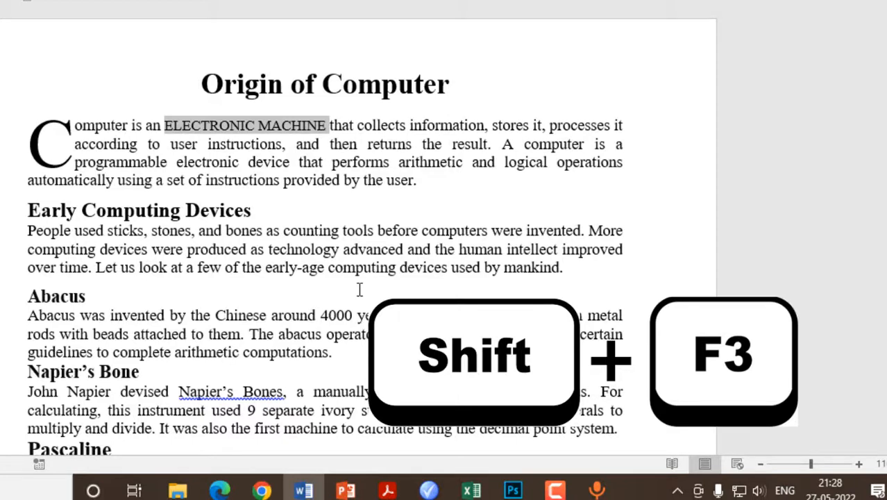
{"action": "key", "text": "shift+F3"}
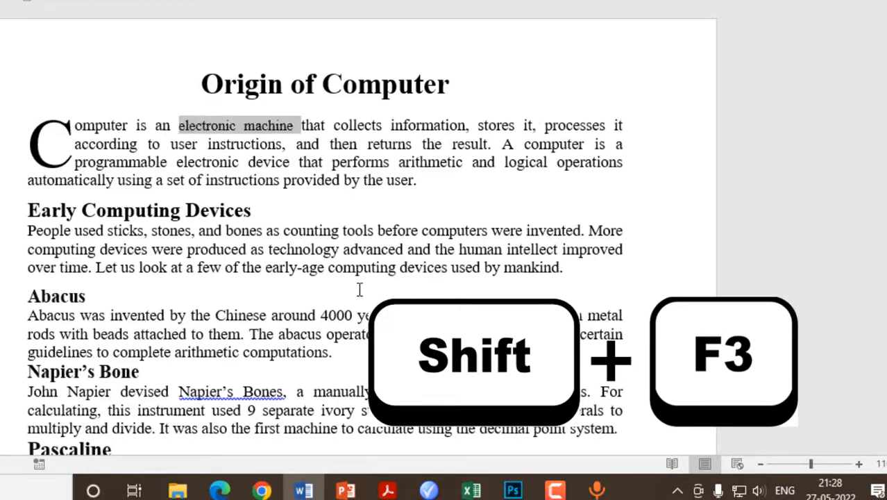
{"action": "key", "text": "shift+F3"}
{"action": "key", "text": "shift+F3"}
{"action": "key", "text": "shift+F3"}
{"action": "key", "text": "shift+F3"}
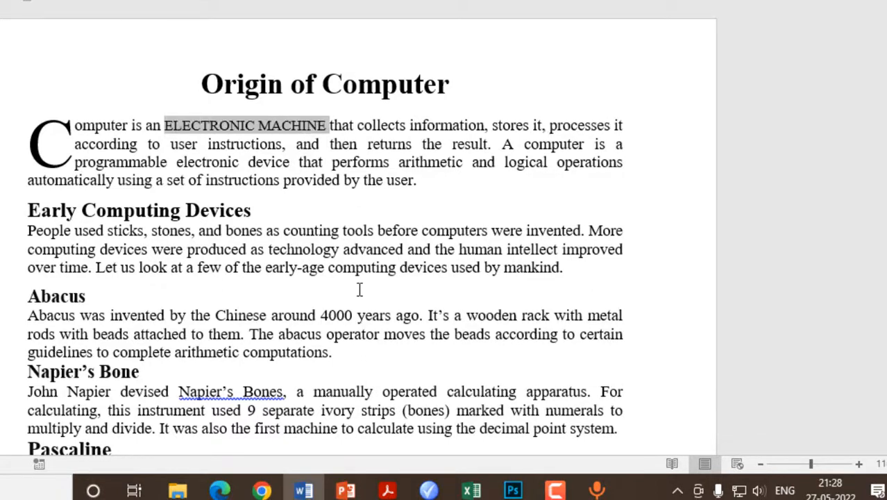
{"action": "key", "text": "shift+F3"}
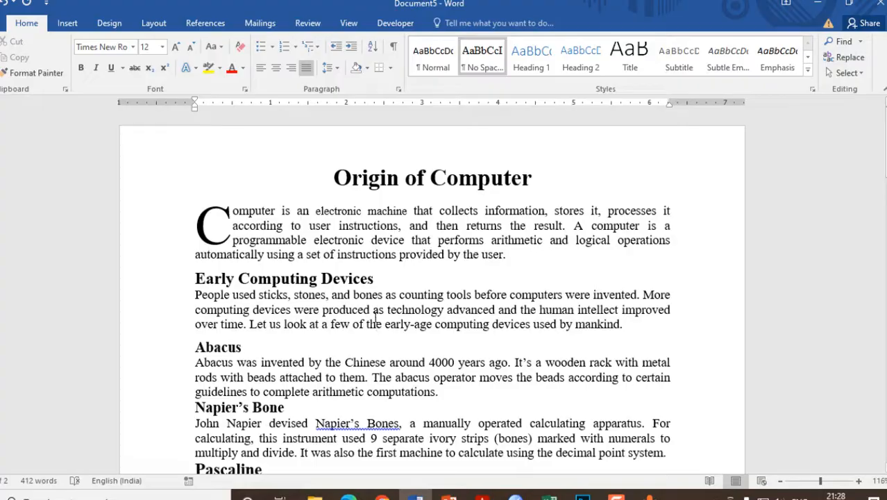
- Try cutting the last sentence of the Mark I paragraph and pasting it on a separate line below, and undo both edits
{"action": "scroll", "coordinate": [375, 317], "scroll_direction": "down", "scroll_amount": 10}
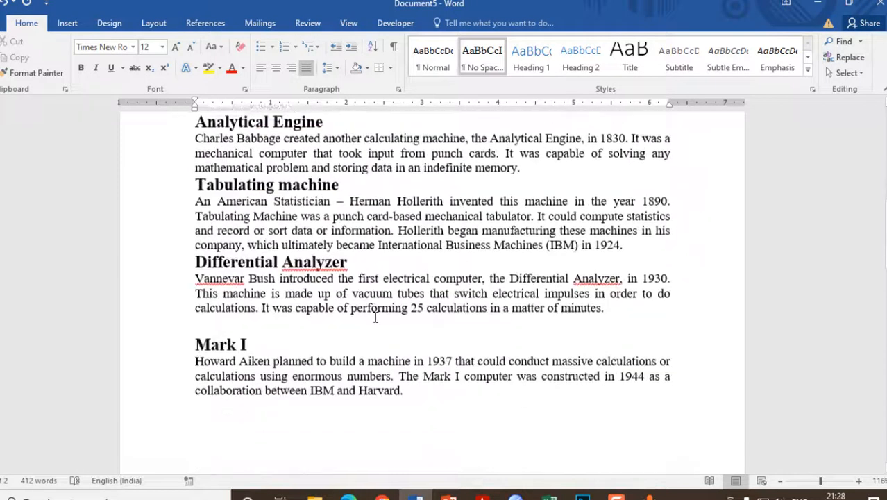
{"action": "left_click", "coordinate": [400, 372]}
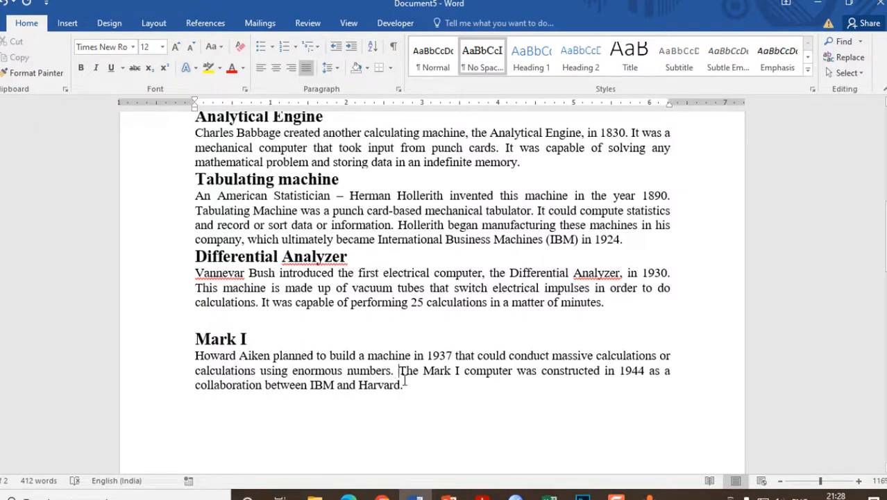
{"action": "left_click", "coordinate": [408, 386], "text": "shift"}
{"action": "key", "text": "ctrl+c"}
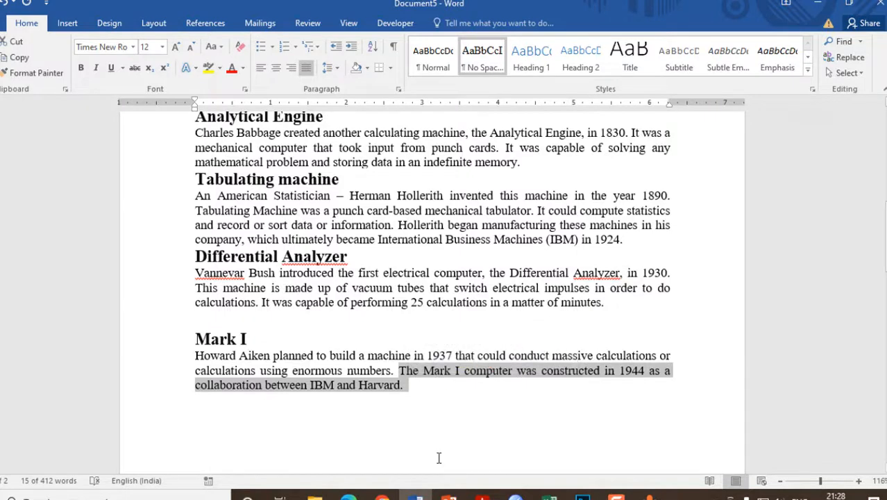
{"action": "key", "text": "Delete"}
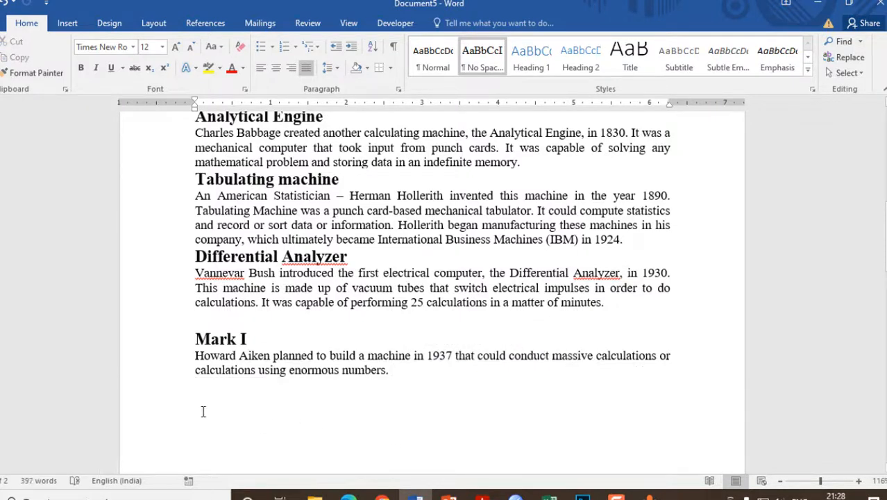
{"action": "left_click", "coordinate": [203, 412]}
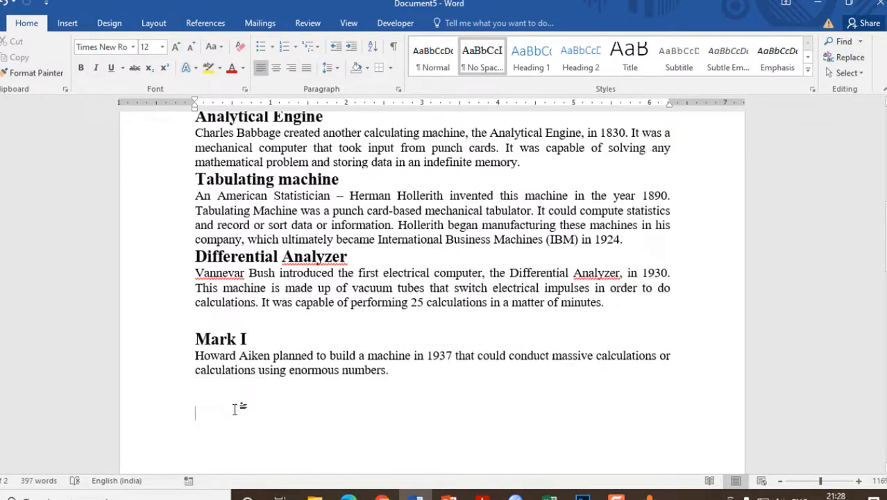
{"action": "key", "text": "ctrl+v"}
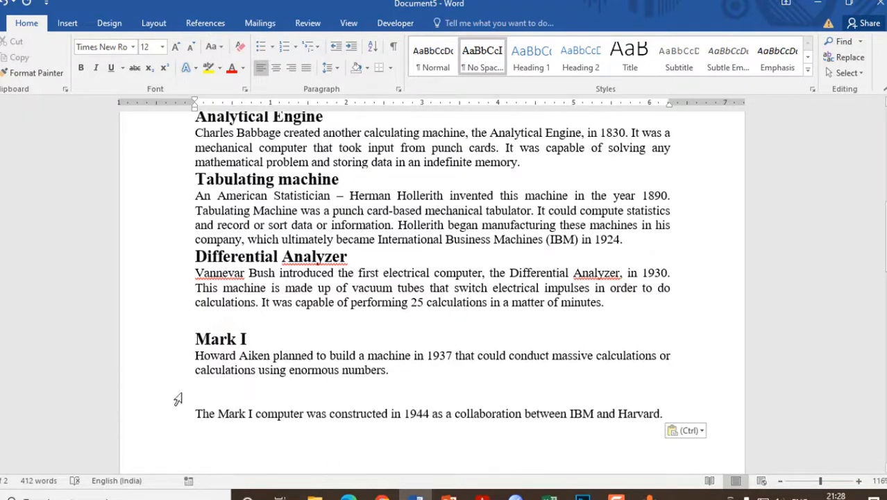
{"action": "left_click", "coordinate": [7, 4]}
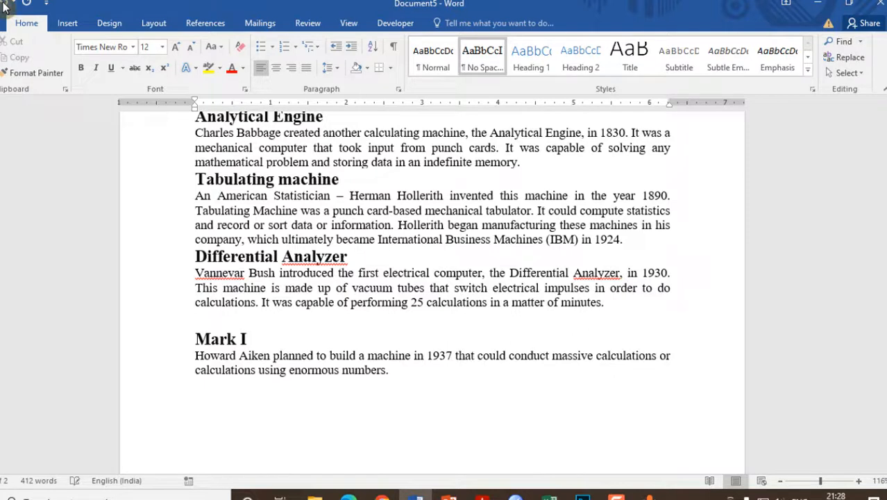
{"action": "left_click", "coordinate": [6, 4]}
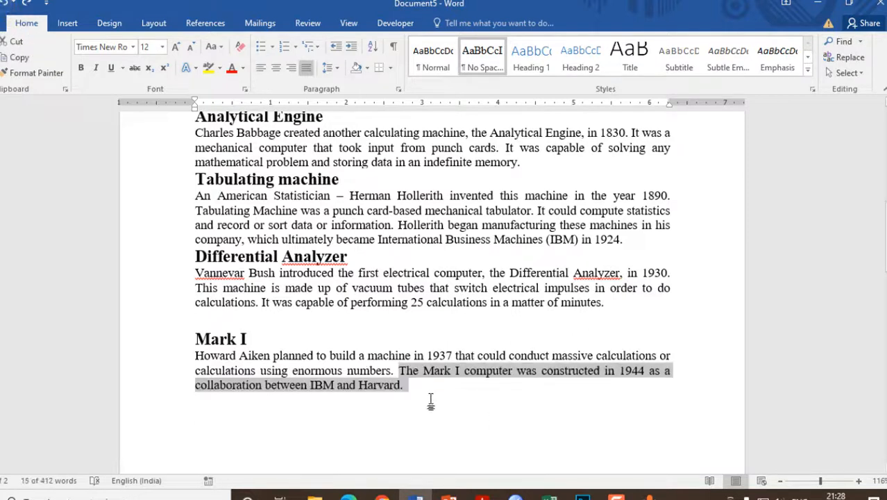
- Move the sentence starting "The Mark I computer was constructed" to a separate line below its paragraph without using the clipboard
{"action": "key", "text": "Left"}
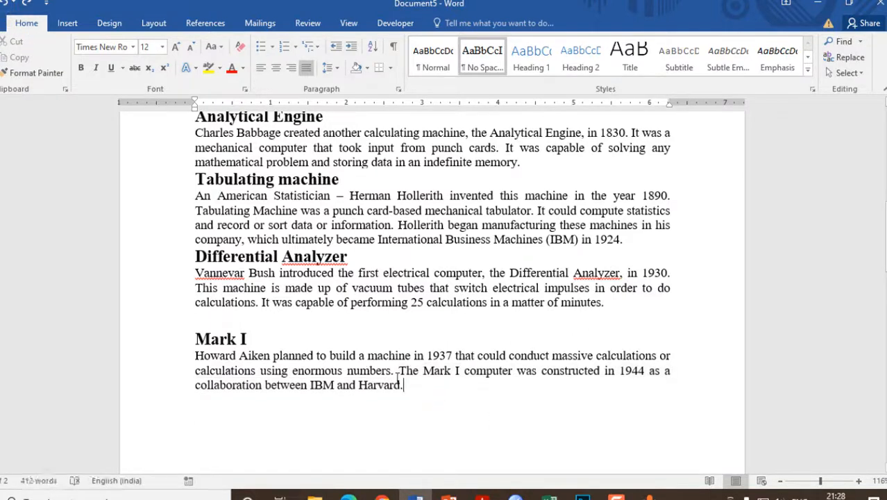
{"action": "left_click", "coordinate": [408, 379], "text": "shift"}
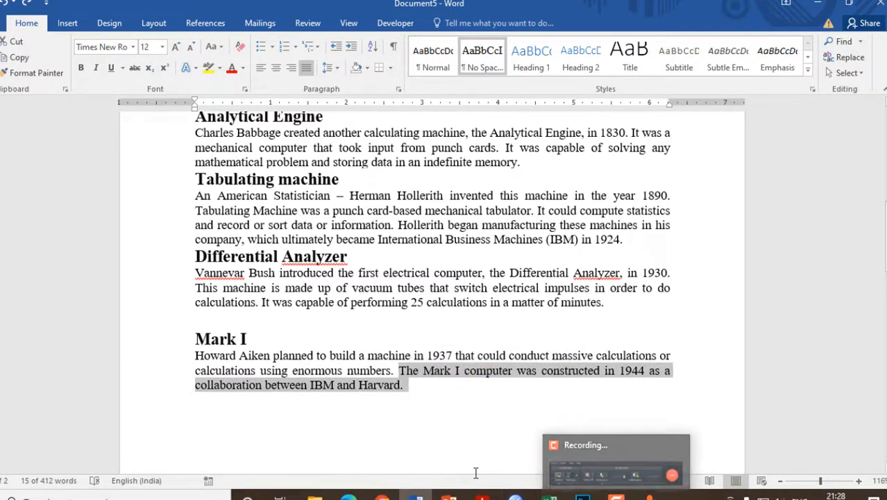
{"action": "key", "text": "F2"}
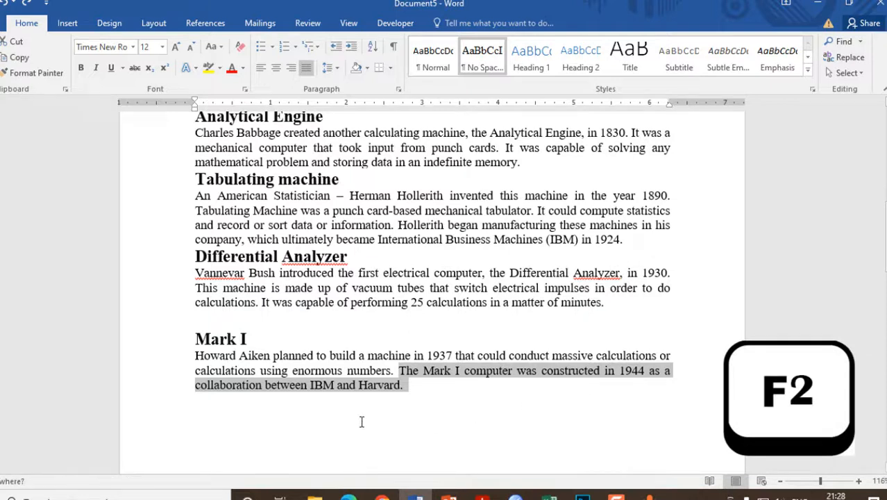
{"action": "left_click", "coordinate": [212, 421]}
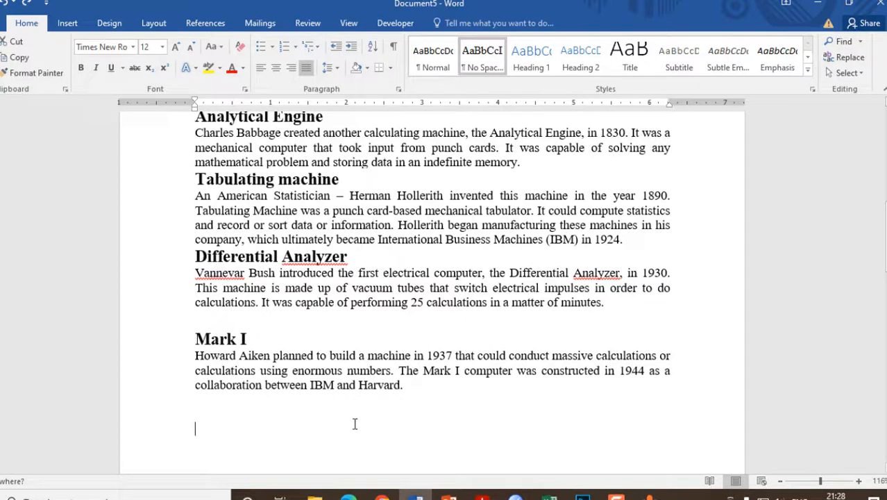
{"action": "key", "text": "Return"}
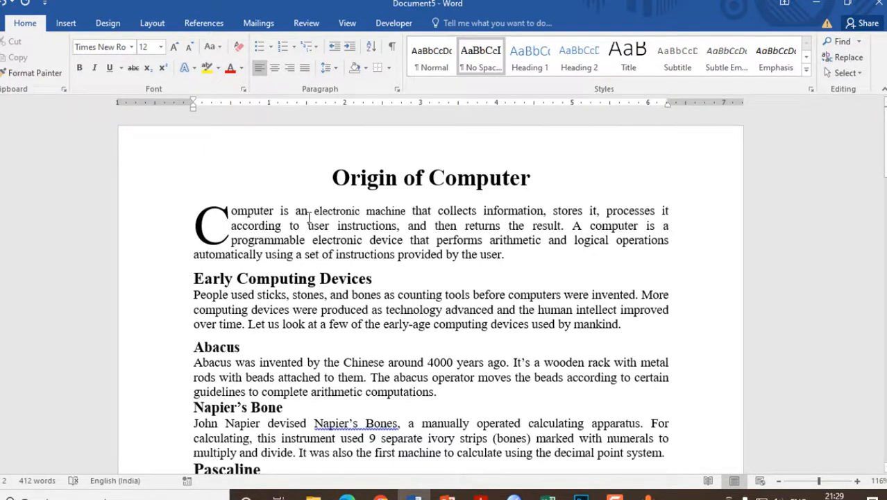
- Try setting the font size of "electronic machine" in the first paragraph to 14, and undo the size change
{"action": "left_click_drag", "start_coordinate": [315, 210], "coordinate": [413, 211]}
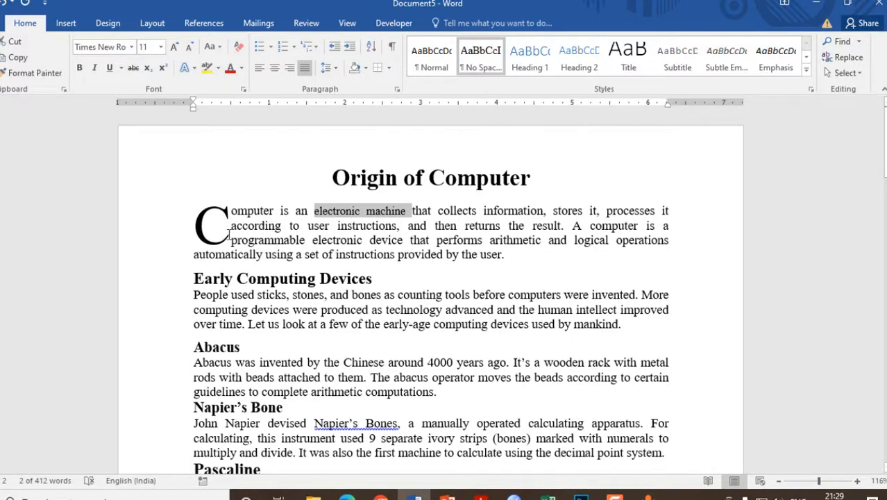
{"action": "left_click", "coordinate": [161, 47]}
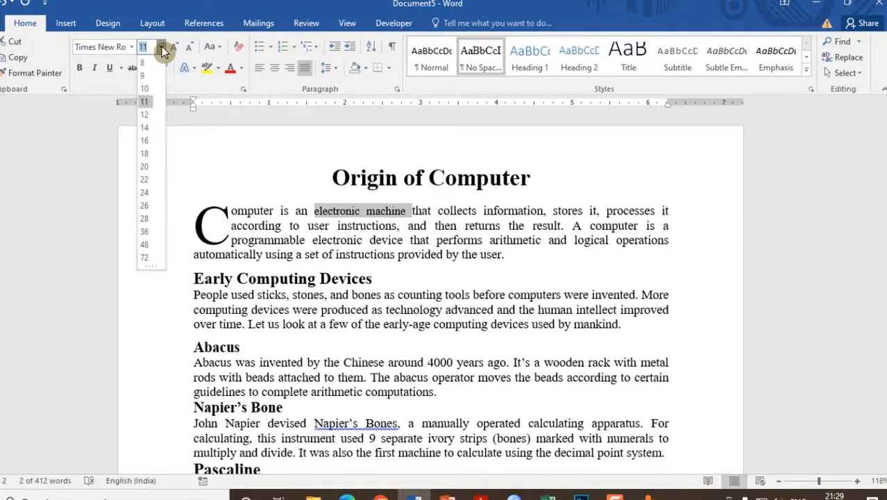
{"action": "left_click", "coordinate": [149, 129]}
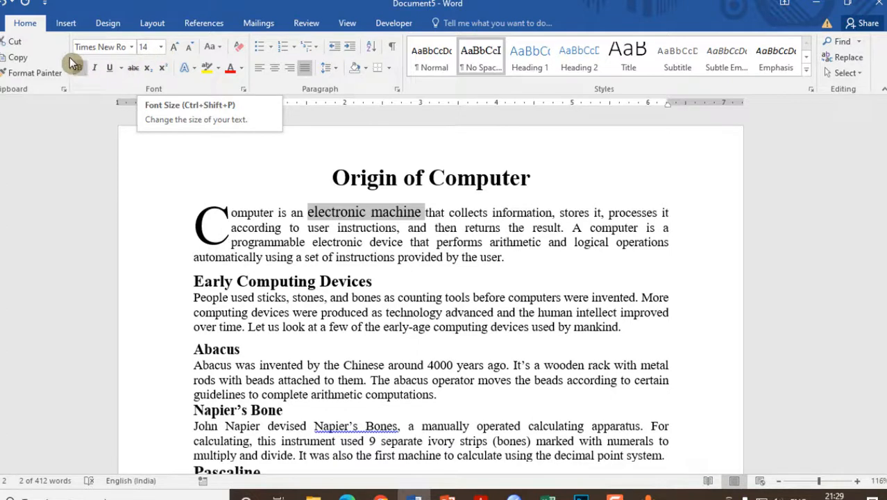
{"action": "left_click", "coordinate": [5, 6]}
- Increase the font size of "electronic machine" in the first paragraph one point at a time to 17
{"action": "key", "text": "ctrl+bracketright"}
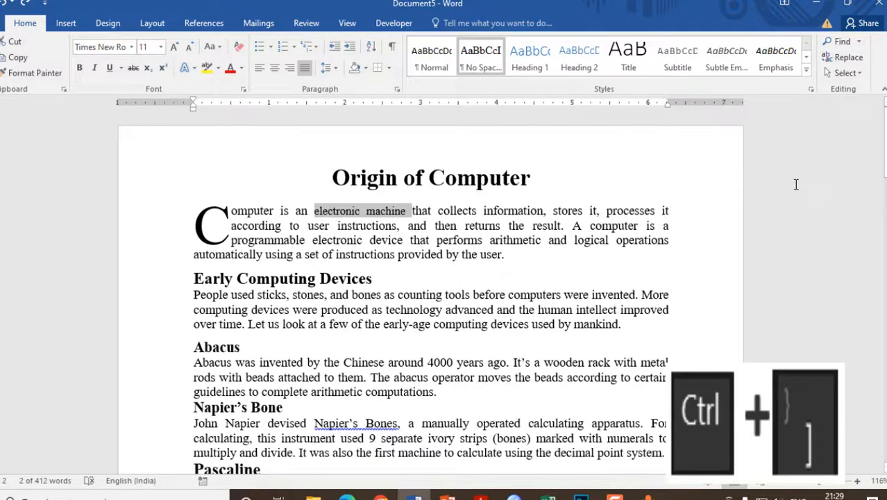
{"action": "key", "text": "ctrl+bracketright"}
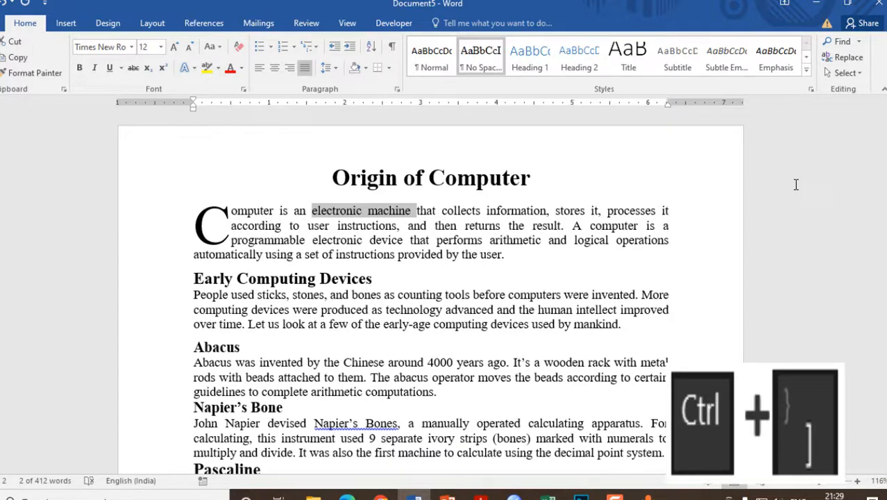
{"action": "key", "text": "ctrl+bracketright"}
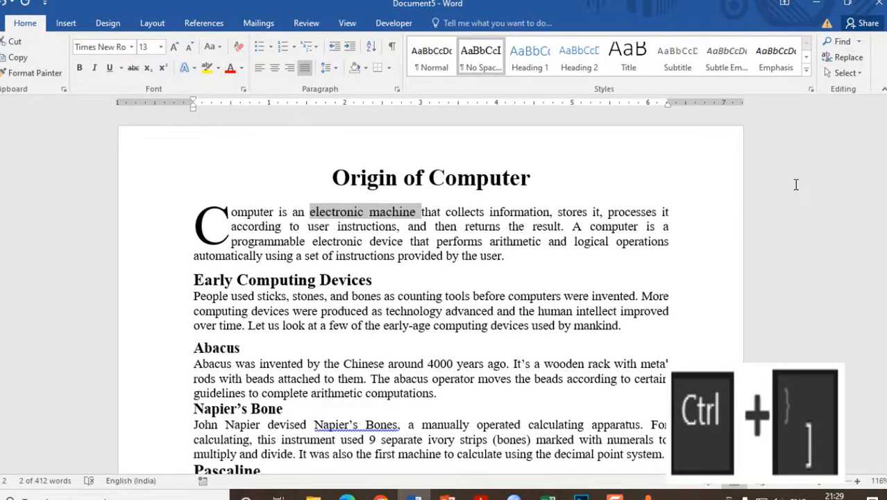
{"action": "key", "text": "ctrl+bracketright"}
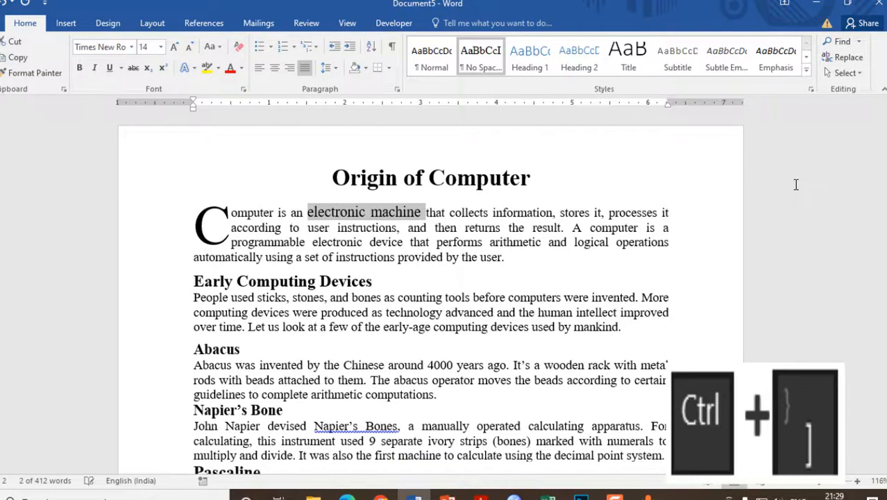
{"action": "key", "text": "ctrl+bracketright"}
{"action": "key", "text": "ctrl+bracketright"}
{"action": "key", "text": "ctrl+bracketright"}
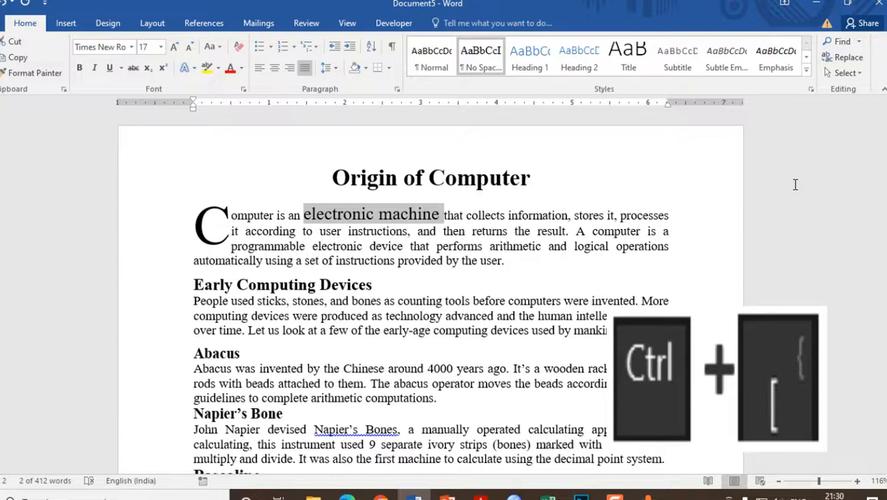
- Decrease the font size of "electronic machine" in the first paragraph one point at a time to 11
{"action": "key", "text": "ctrl+bracketleft"}
{"action": "key", "text": "ctrl+bracketleft"}
{"action": "key", "text": "ctrl+bracketleft"}
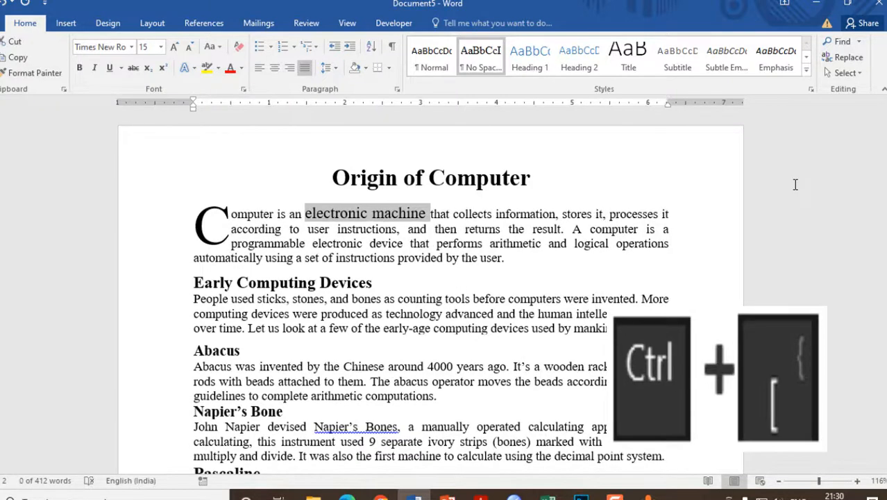
{"action": "key", "text": "ctrl+bracketleft"}
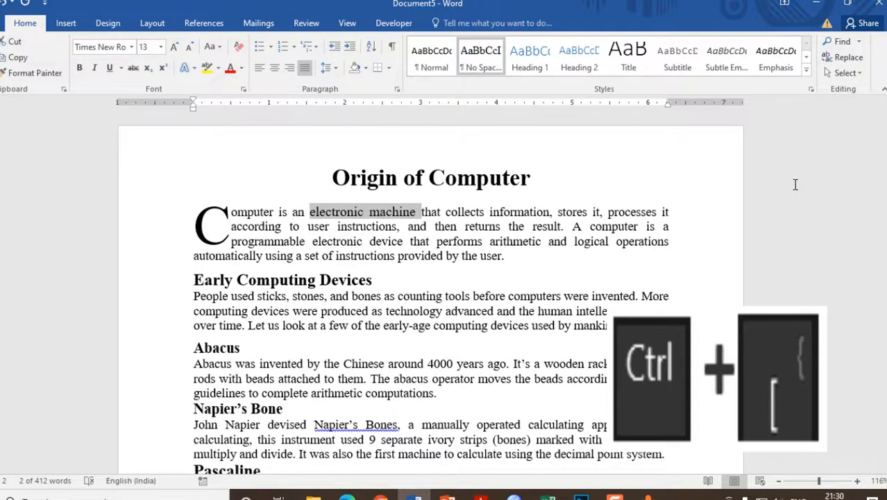
{"action": "key", "text": "ctrl+bracketleft"}
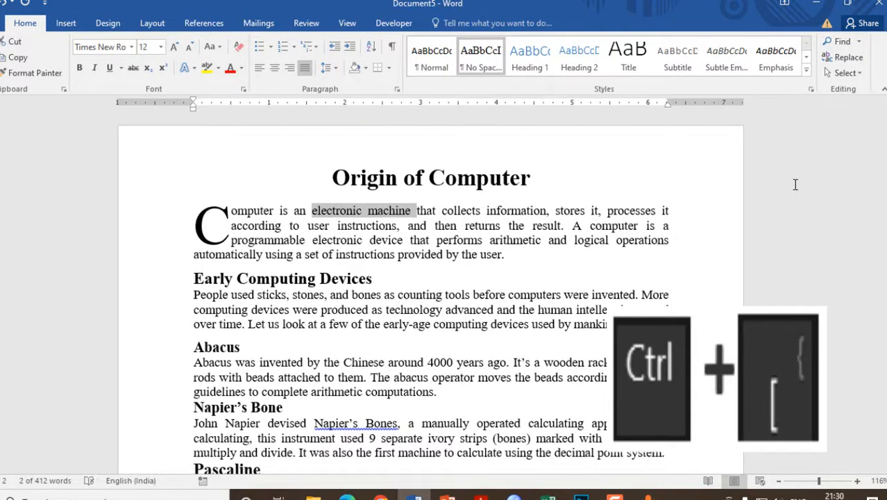
{"action": "key", "text": "ctrl+bracketleft"}
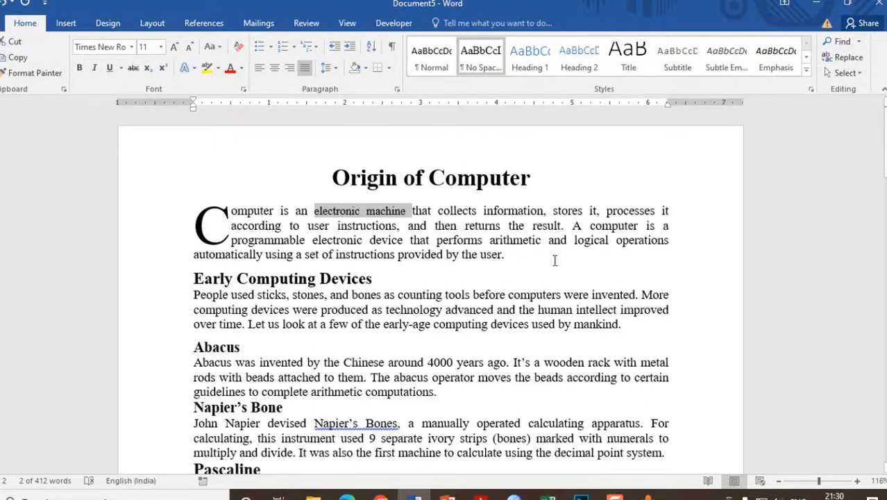
- Increase the font size of "electronic machine" in the first paragraph through the preset sizes to 18
{"action": "key", "text": "ctrl+shift+greater"}
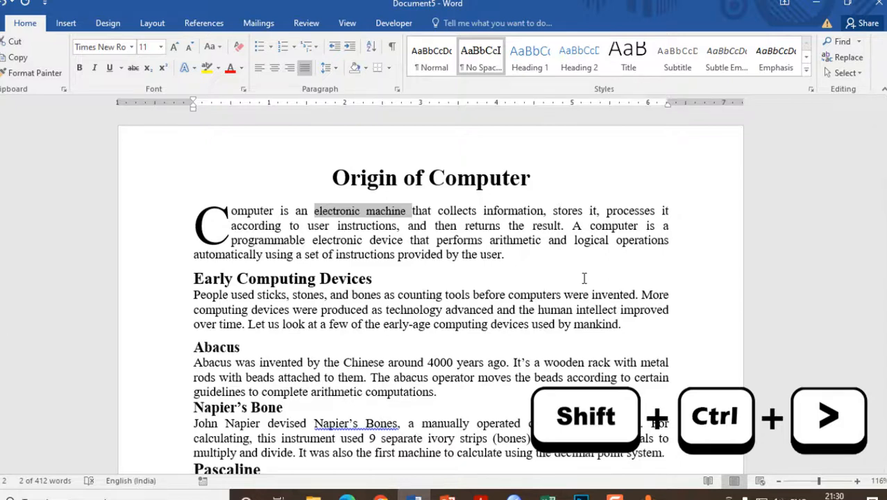
{"action": "key", "text": "ctrl+shift+greater"}
{"action": "key", "text": "ctrl+shift+greater"}
{"action": "key", "text": "ctrl+shift+greater"}
{"action": "key", "text": "ctrl+shift+greater"}
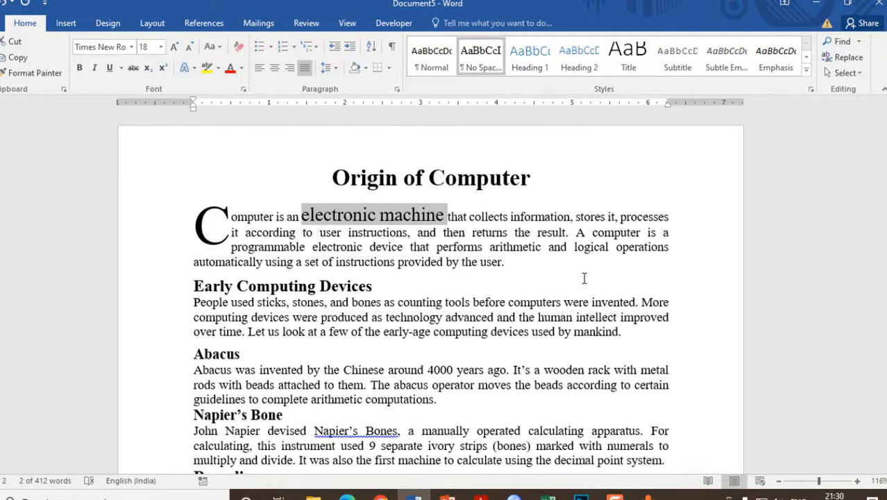
- Decrease the font size of "electronic machine" in the first paragraph through the preset sizes to 12
{"action": "key", "text": "ctrl+shift+less"}
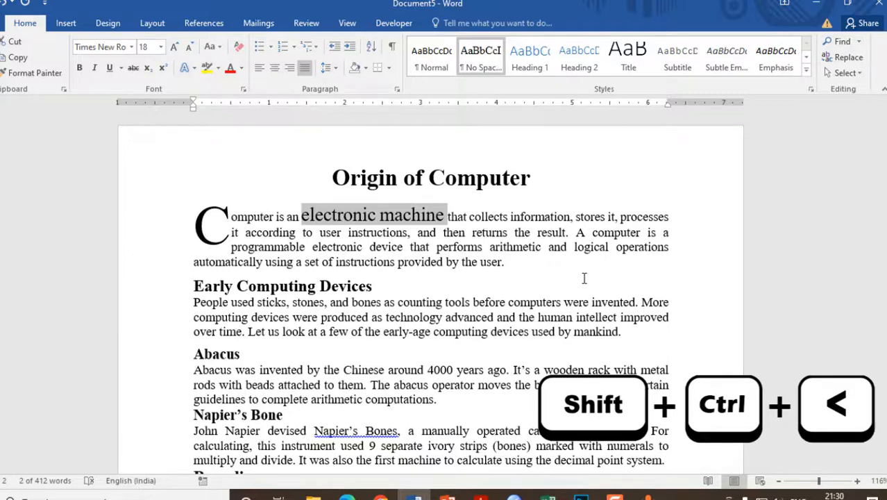
{"action": "key", "text": "ctrl+shift+less"}
{"action": "key", "text": "ctrl+shift+less"}
{"action": "key", "text": "ctrl+shift+less"}
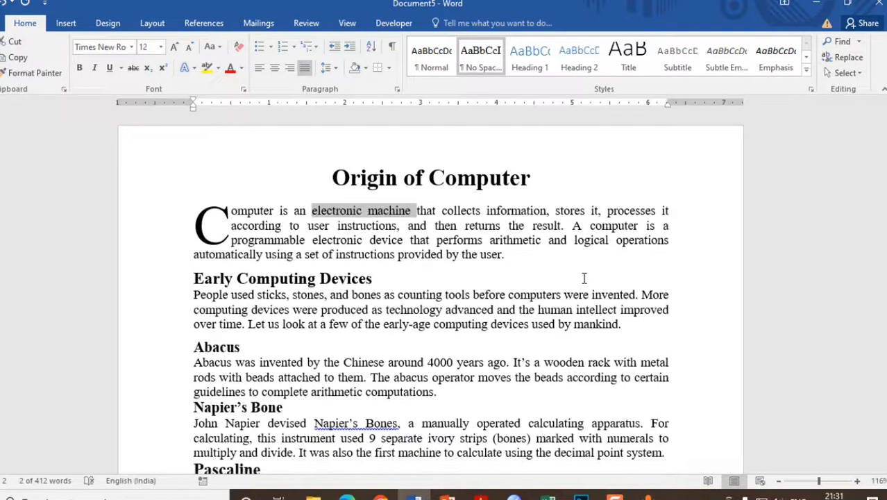